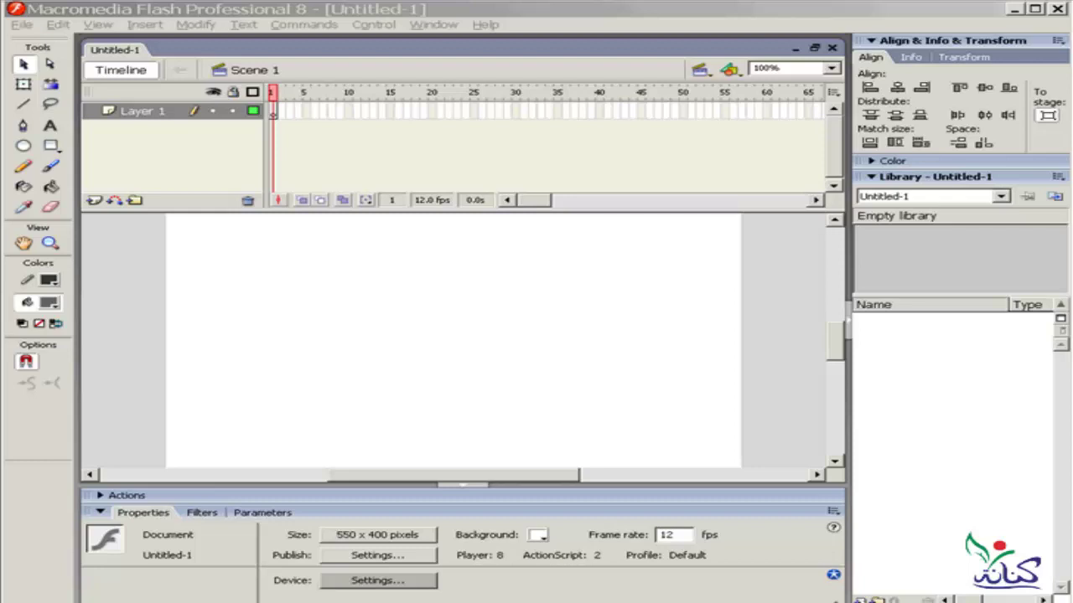
Step: Draw a gray rectangle near the stage centre and select all of it
left_click(47, 148)
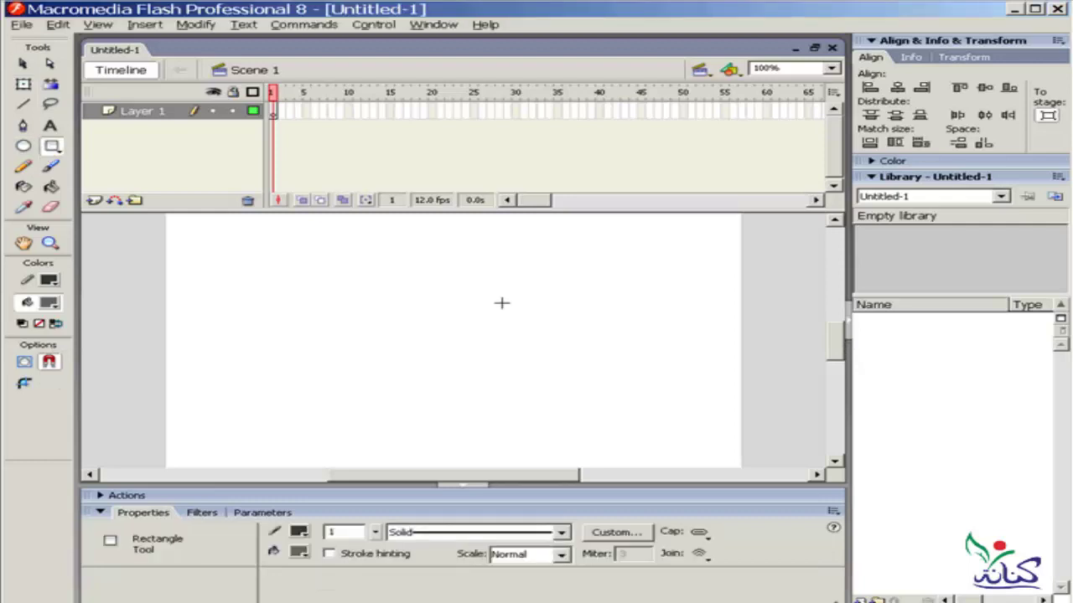
mouse_move(551, 292)
left_mouse_down()
mouse_move(475, 306)
mouse_move(383, 348)
left_mouse_up()
left_click(23, 63)
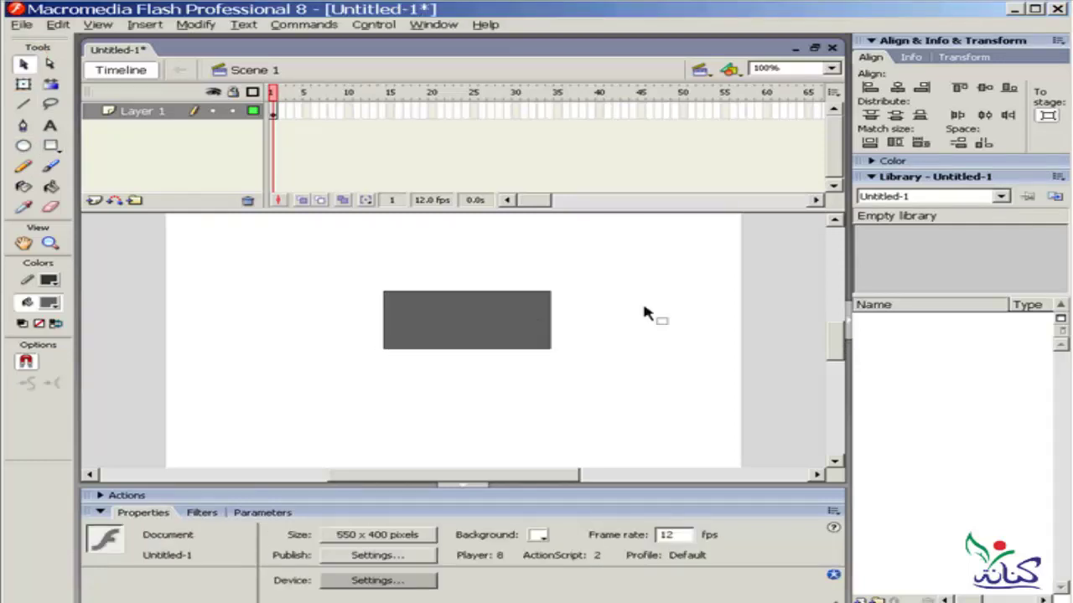
left_click_drag(636, 251, 260, 404)
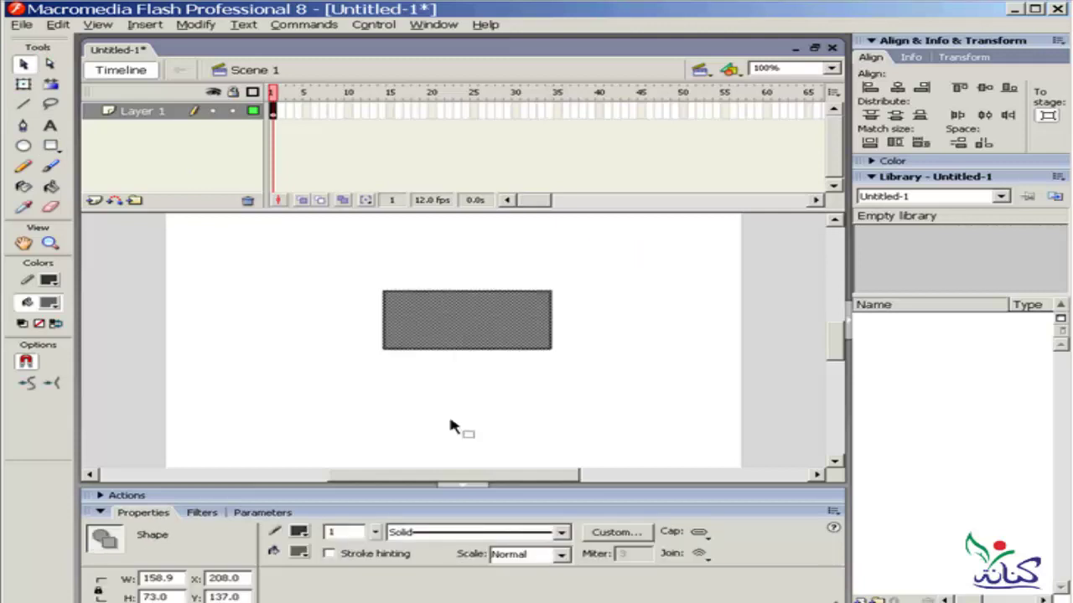
Step: Convert the rectangle into a Button symbol named Symbol 1
key("F8")
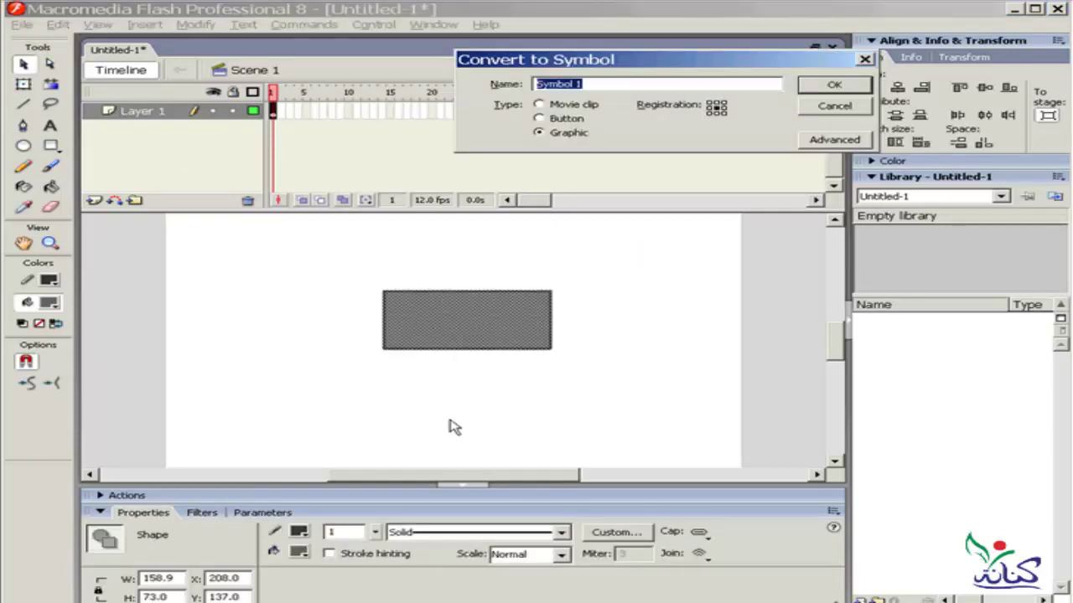
left_click(539, 118)
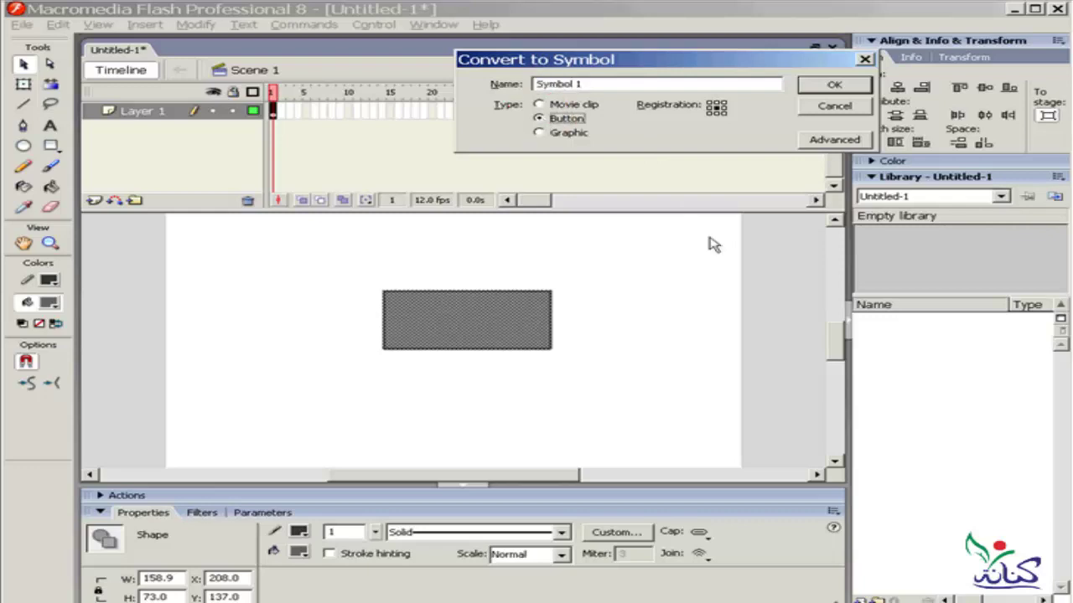
left_click_drag(708, 70, 555, 147)
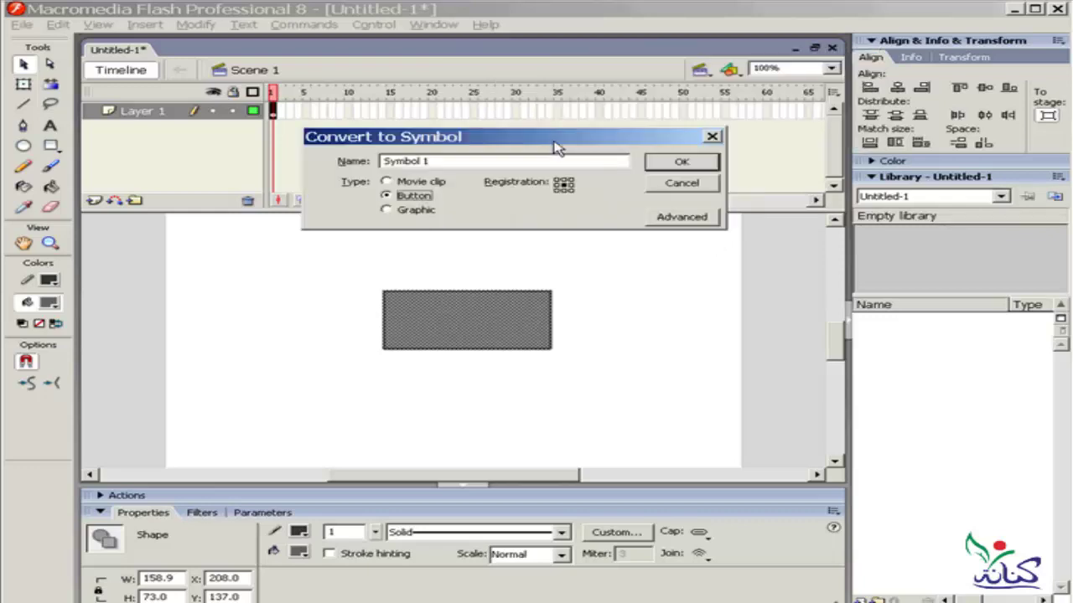
left_click(681, 161)
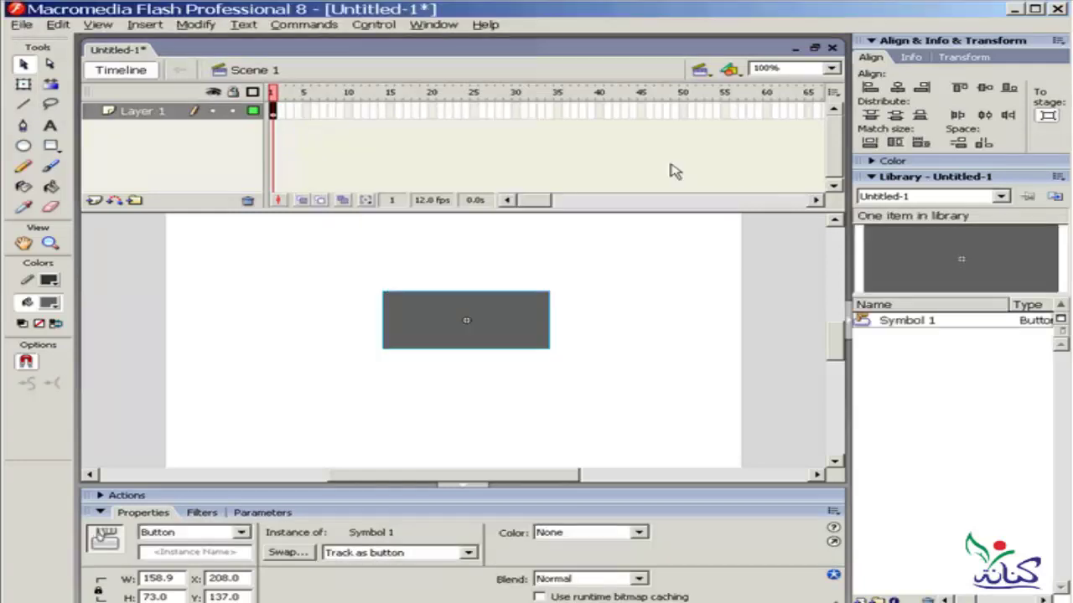
left_click(652, 277)
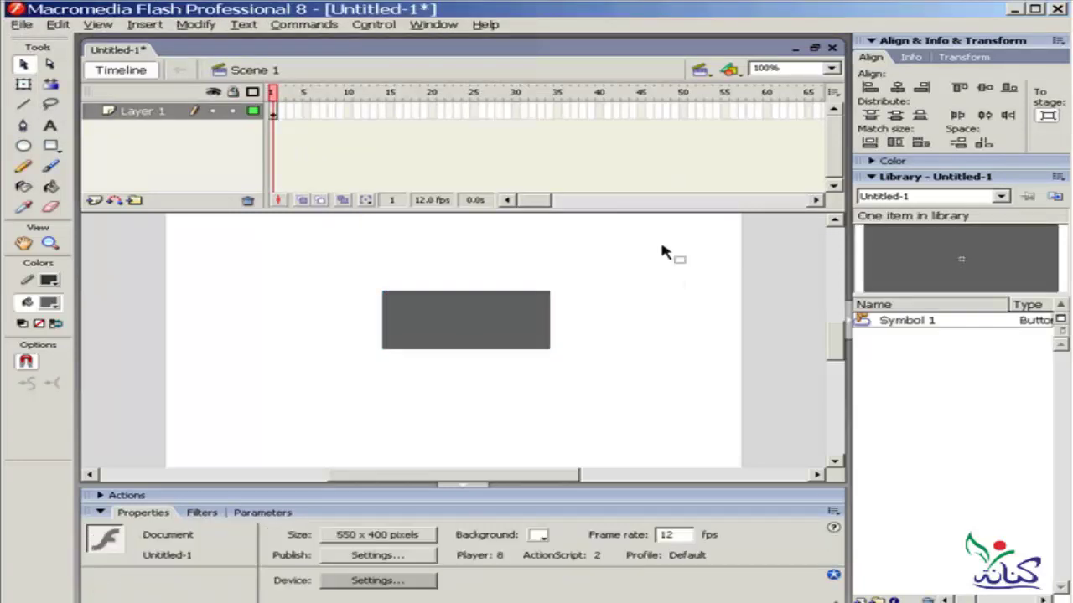
Step: Double-click the button instance to enter Symbol 1's Up/Over/Down/Hit timeline
left_click_drag(660, 241, 280, 383)
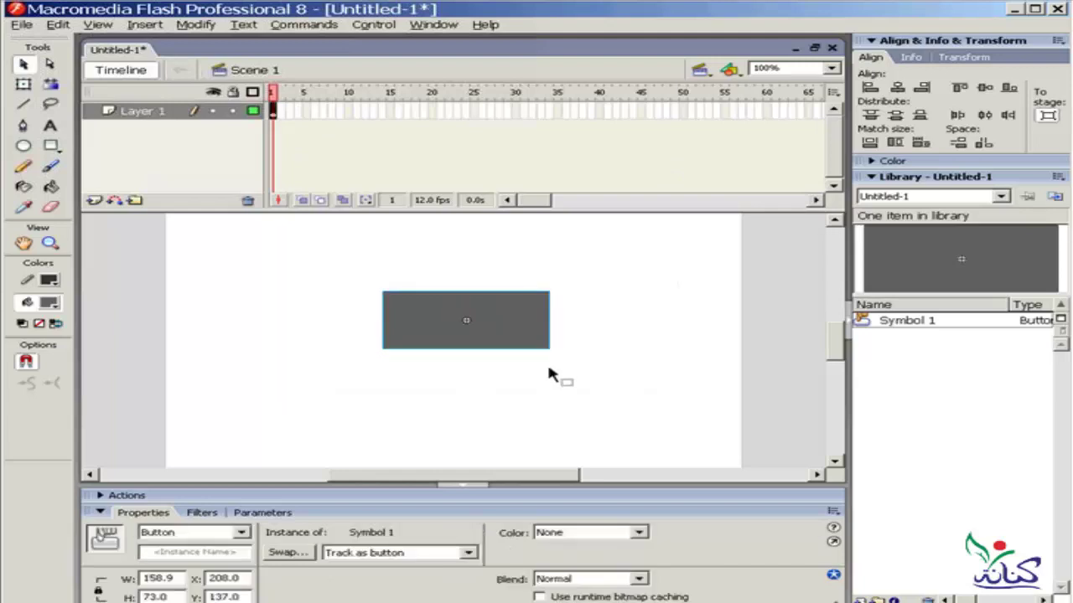
left_click(616, 319)
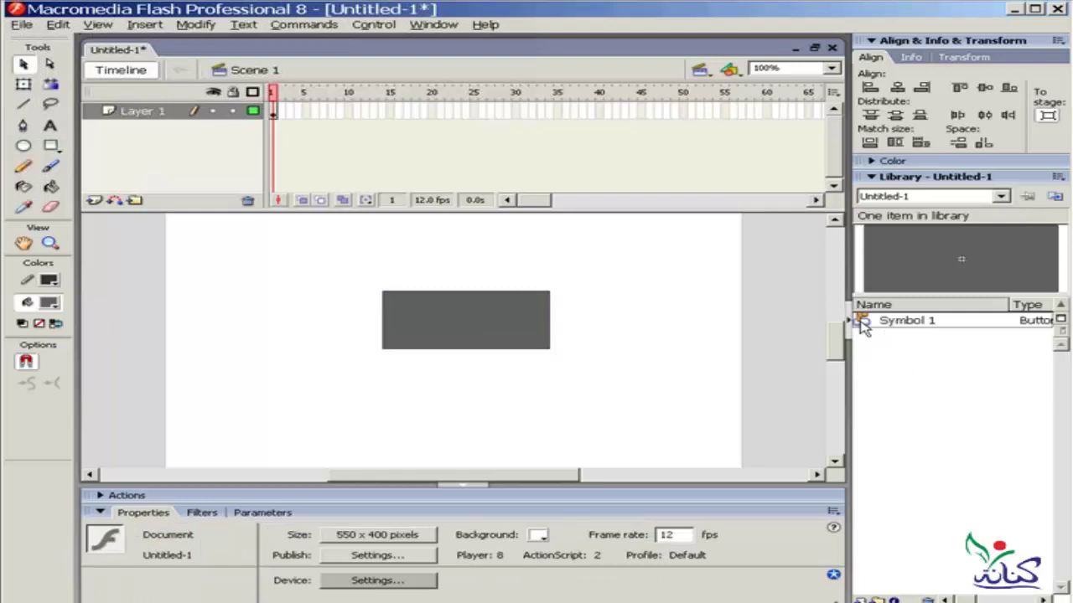
left_click_drag(863, 327, 469, 327)
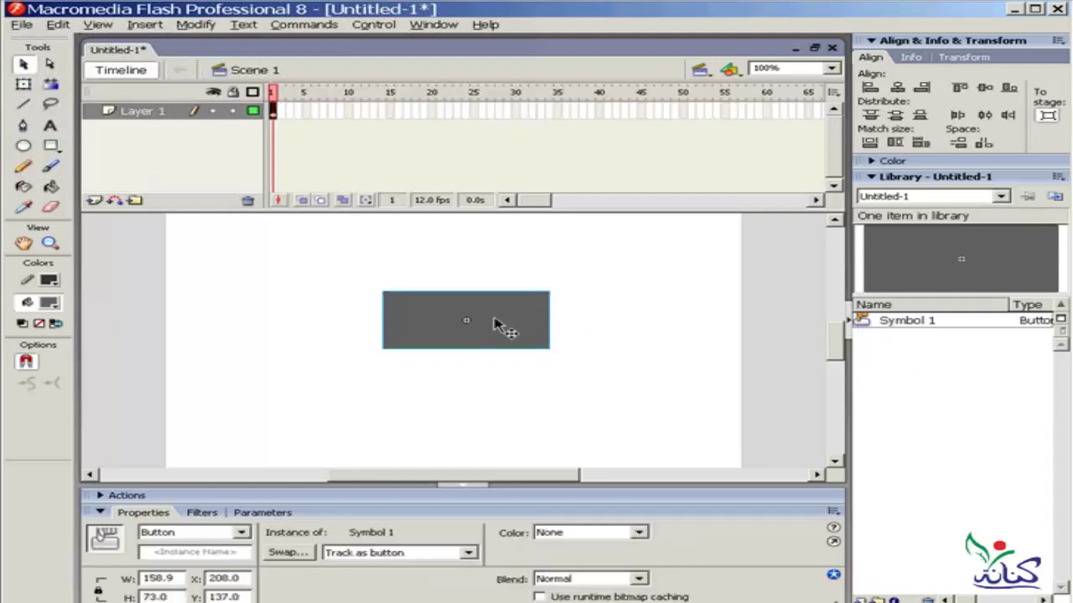
double_click(494, 325)
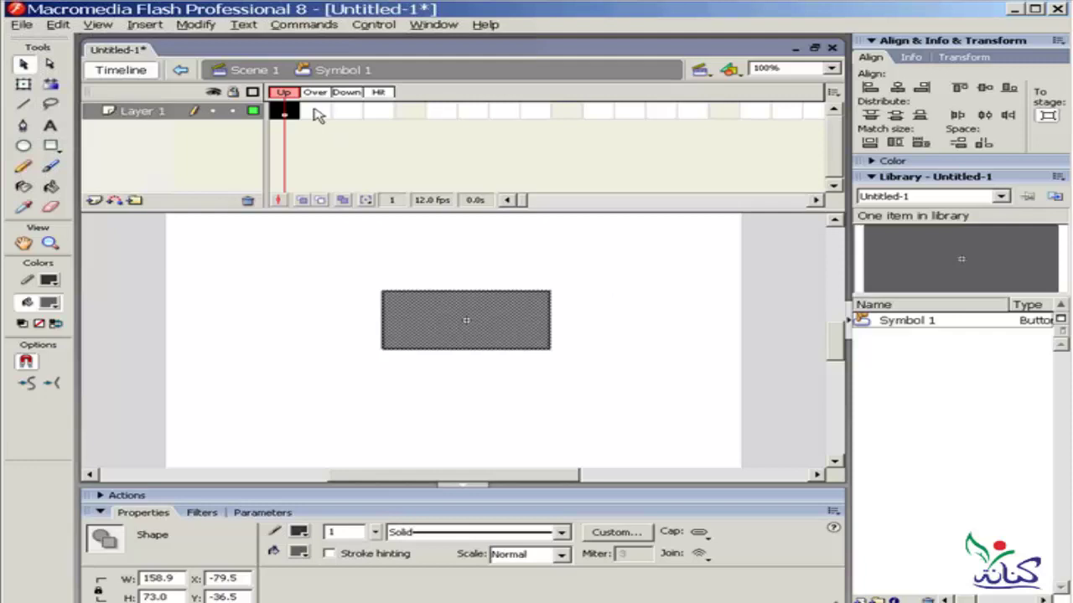
Step: Add an Over keyframe with its own rectangle and convert it to movie clip Symbol 2
left_click(317, 112)
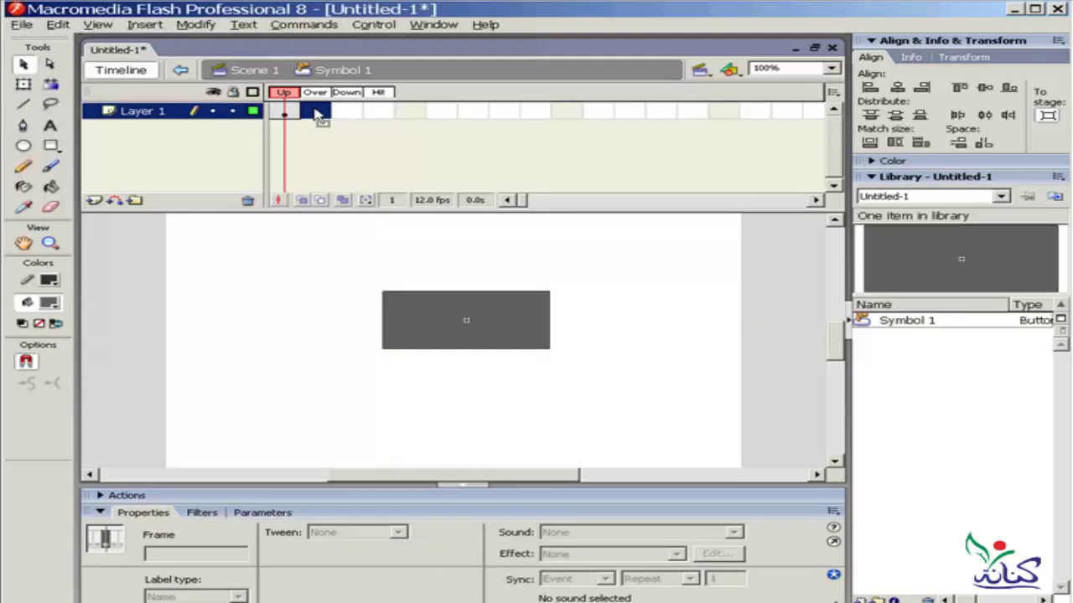
key("F6")
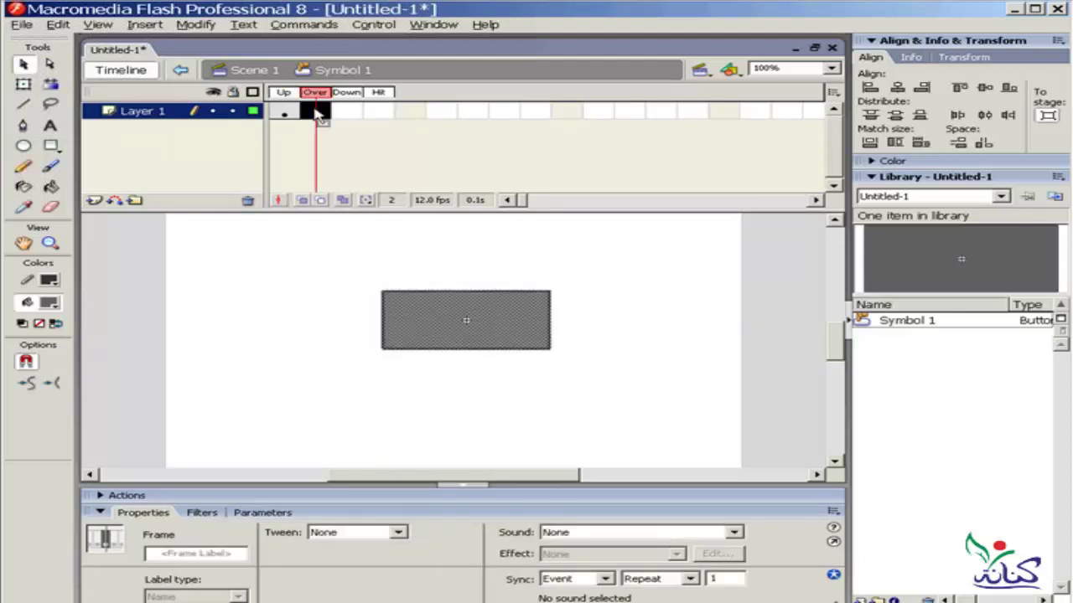
left_click_drag(634, 241, 291, 401)
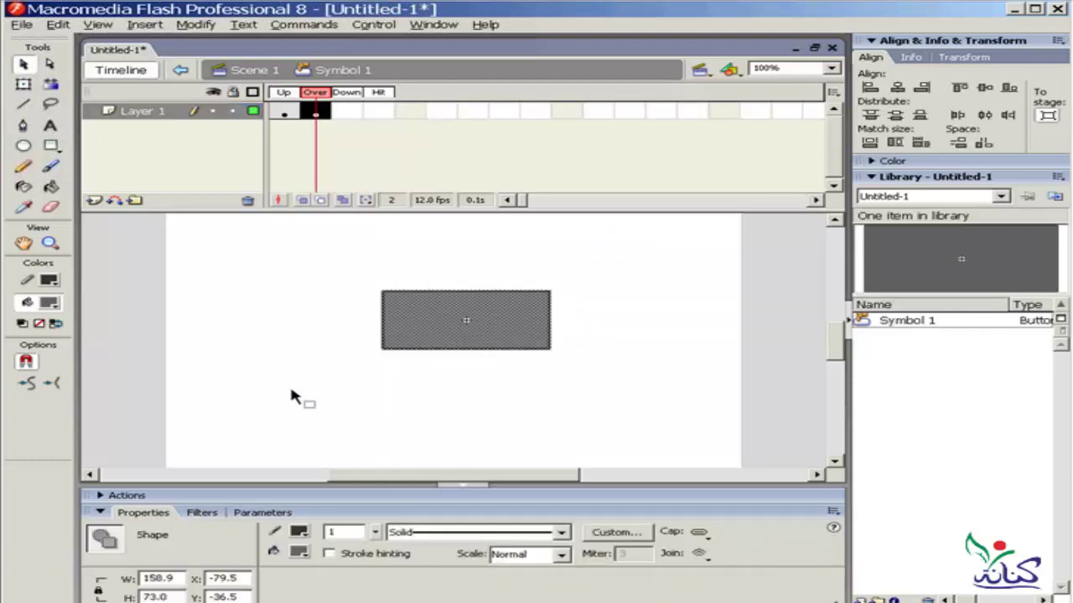
key("F8")
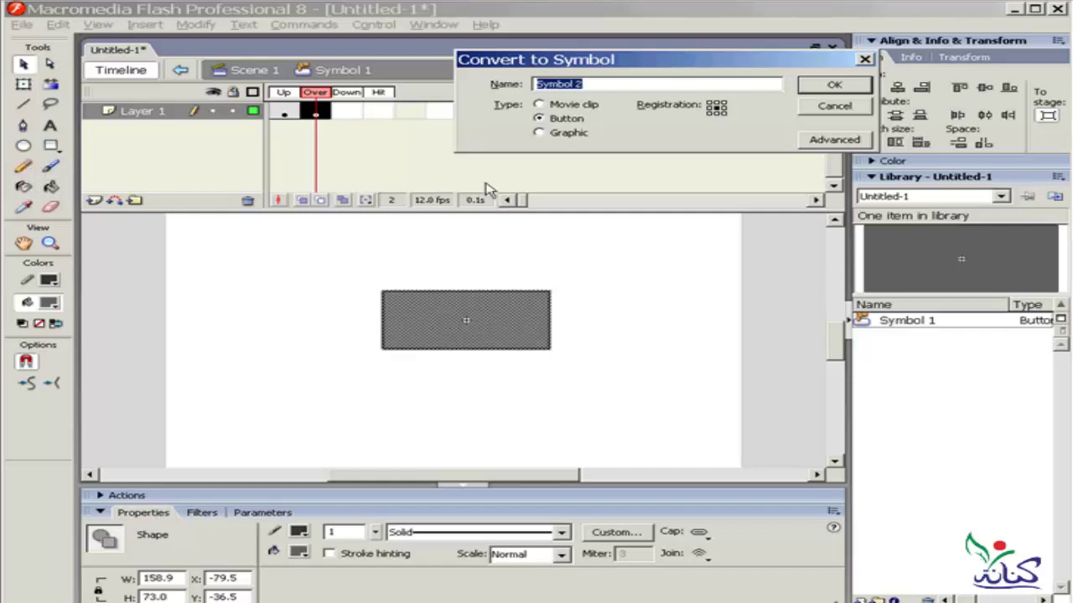
left_click_drag(668, 67, 491, 191)
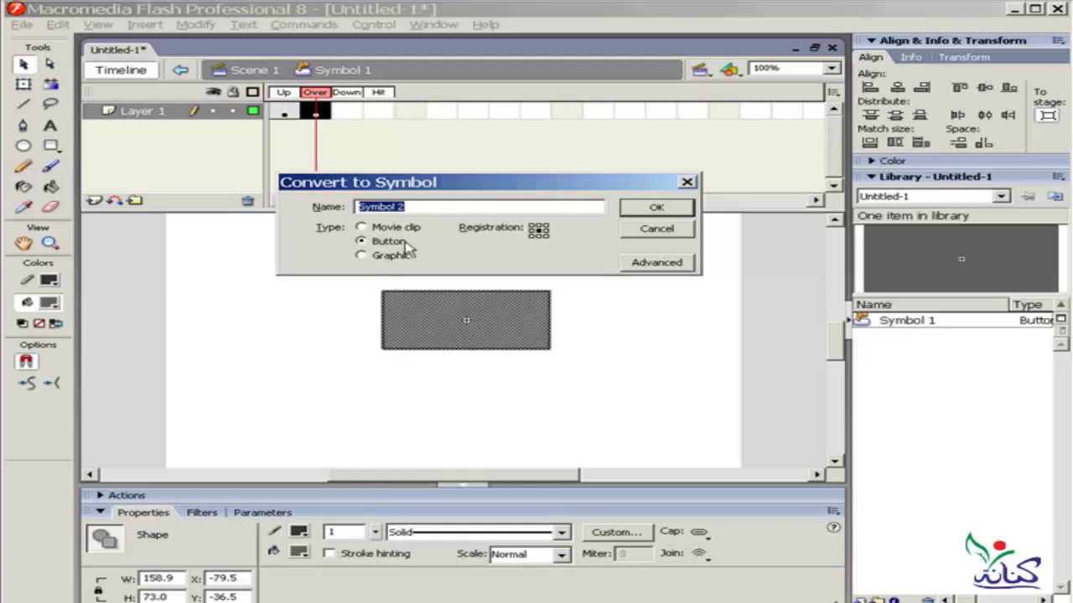
left_click(362, 227)
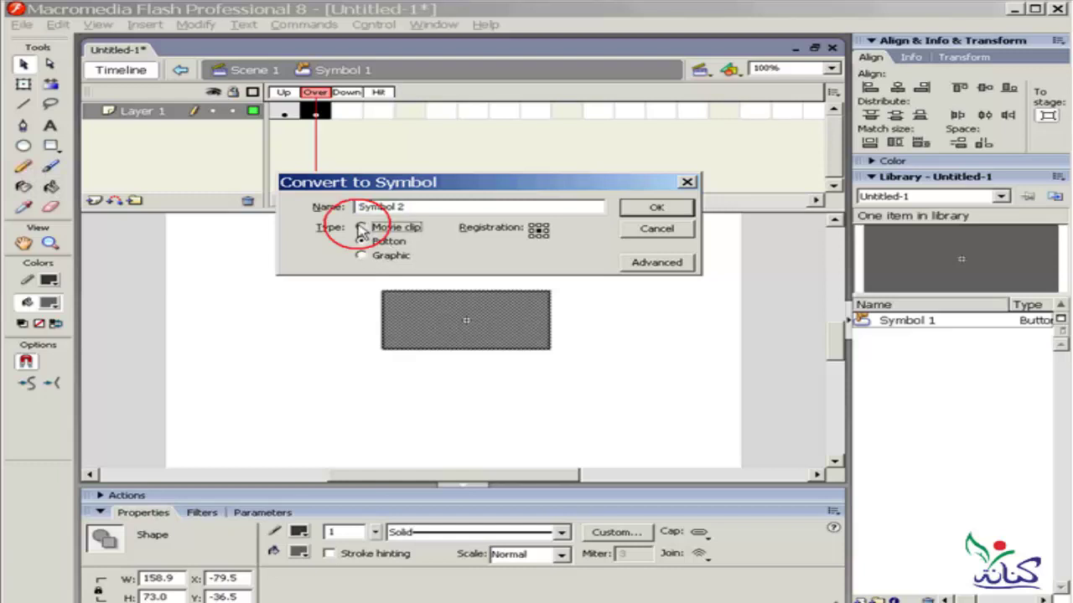
left_click(658, 209)
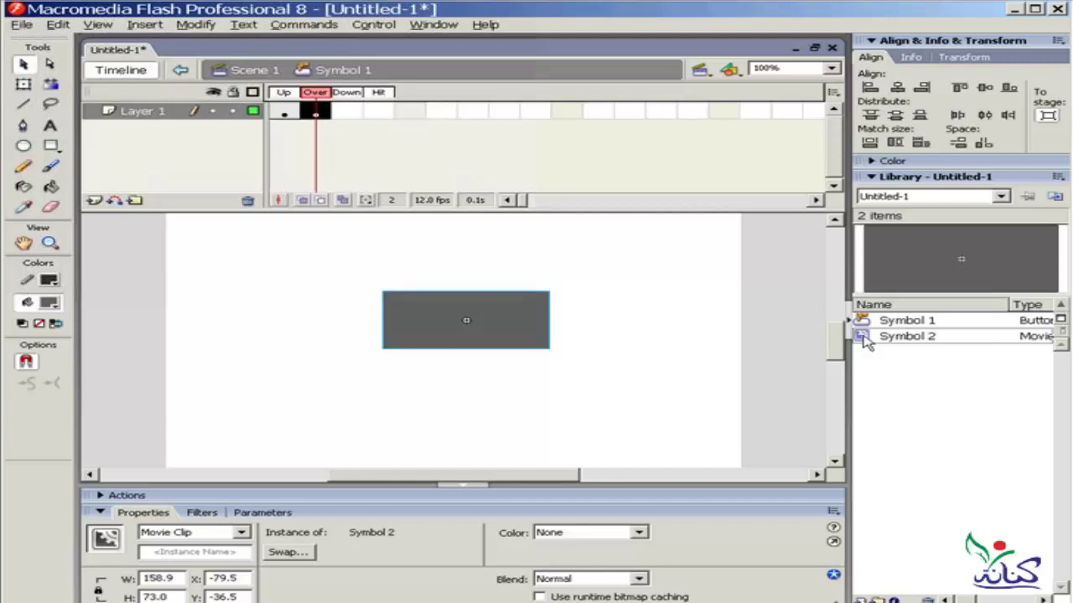
Step: Inside Symbol 2, add a keyframe at frame 5 with the rectangle rotated clockwise
double_click(863, 338)
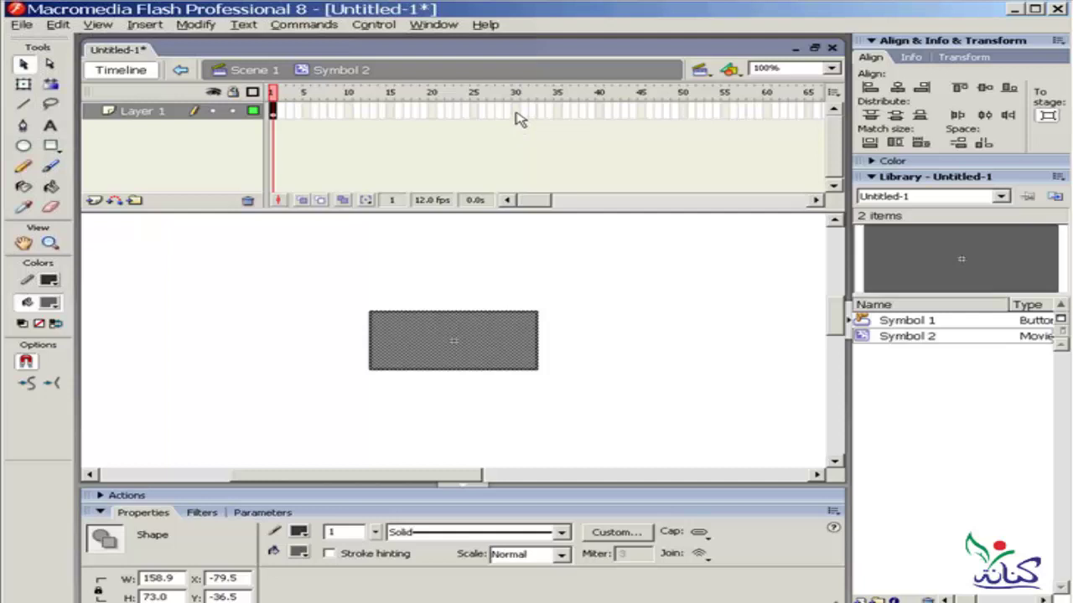
left_click(306, 112)
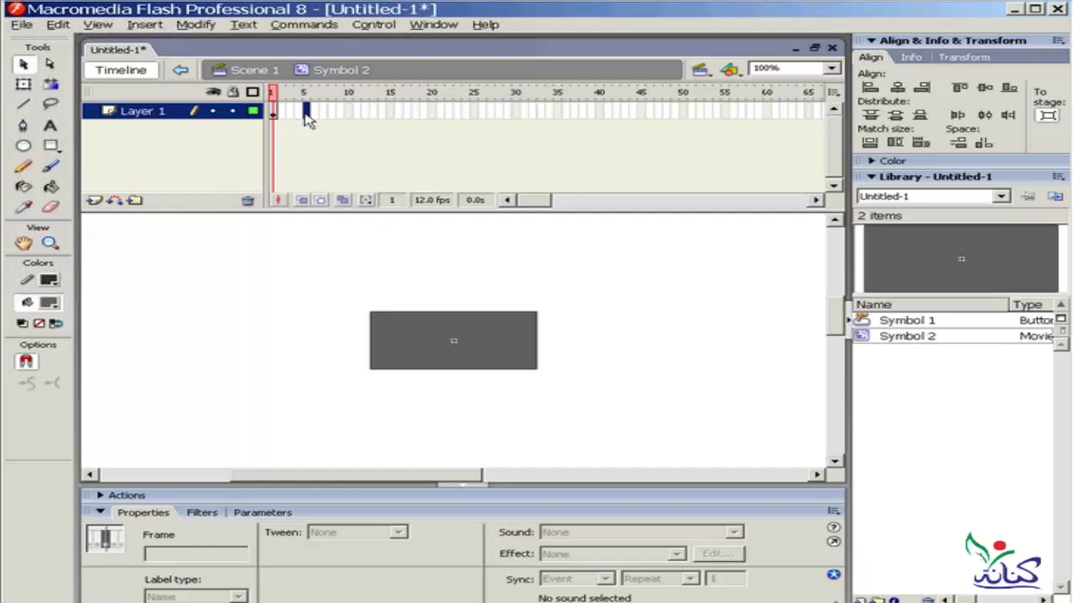
key("F6")
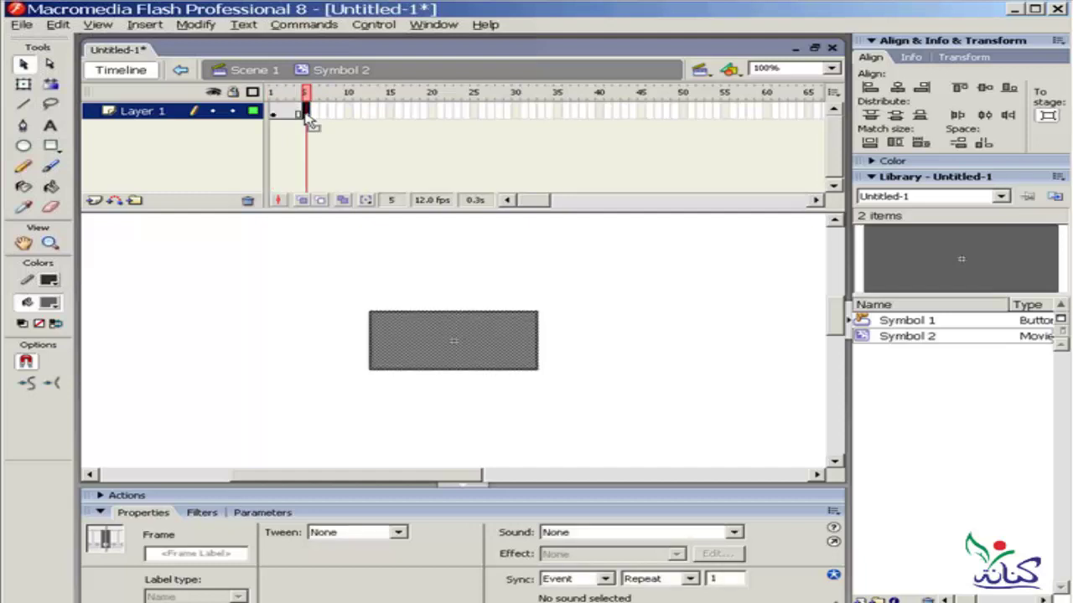
key("q")
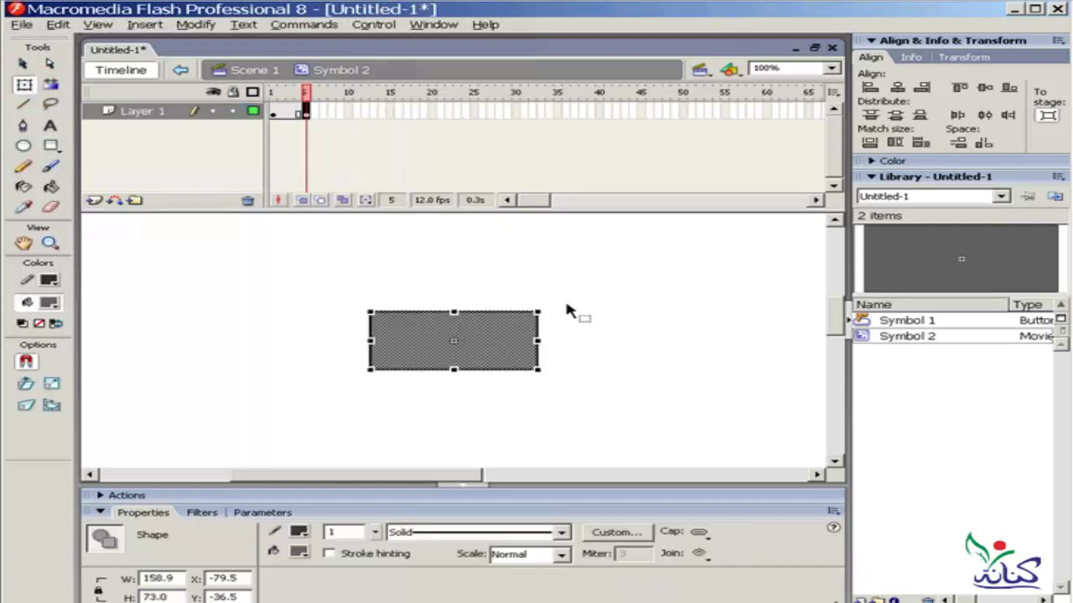
left_click_drag(557, 309, 559, 319)
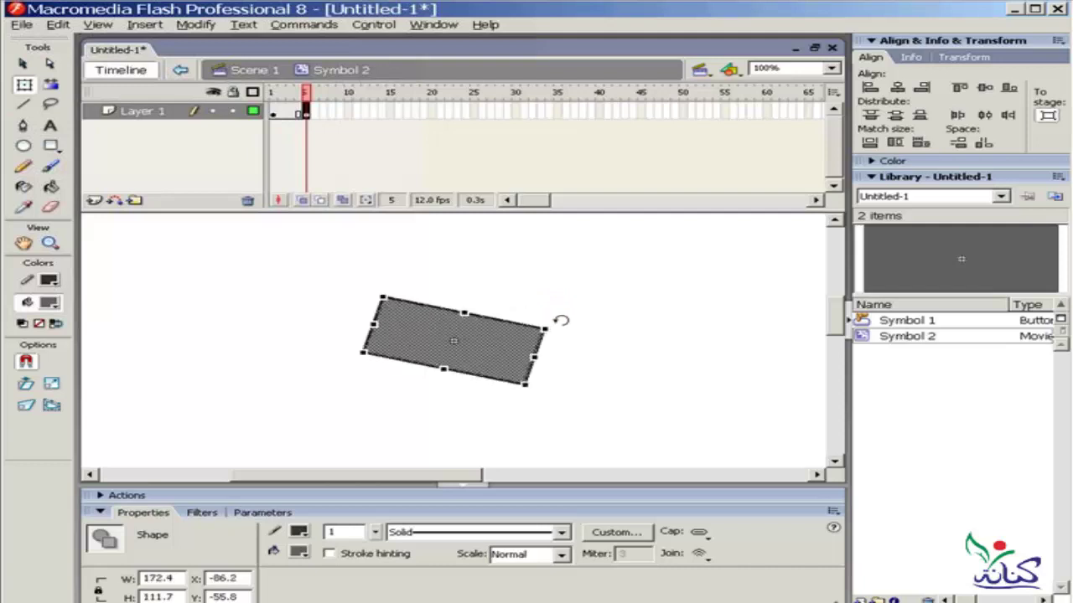
Step: Add a keyframe at frame 10 with the rectangle rotated further
left_click(349, 112)
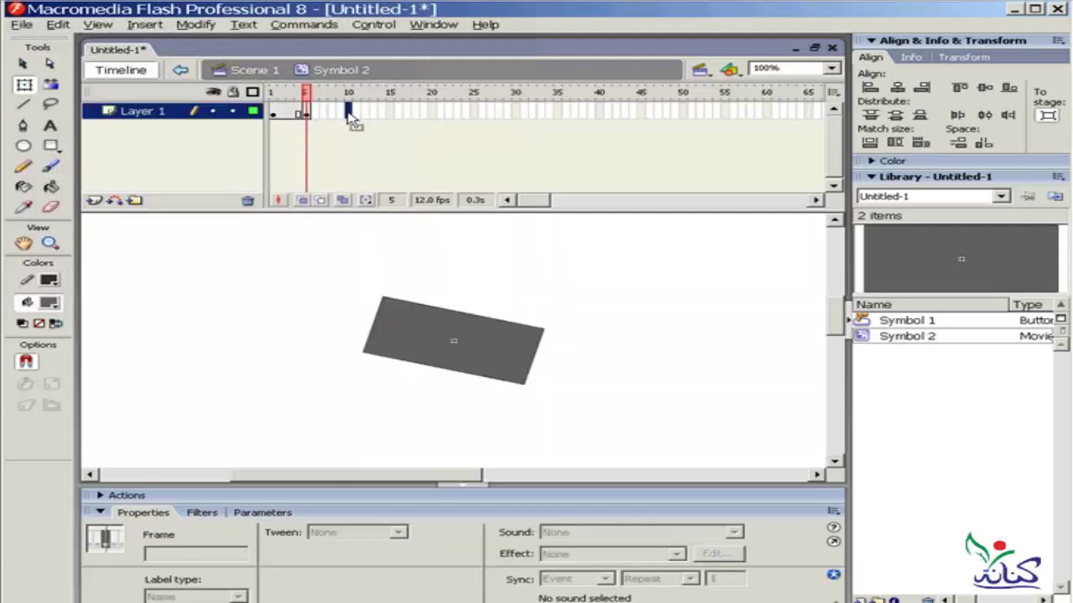
key("F6")
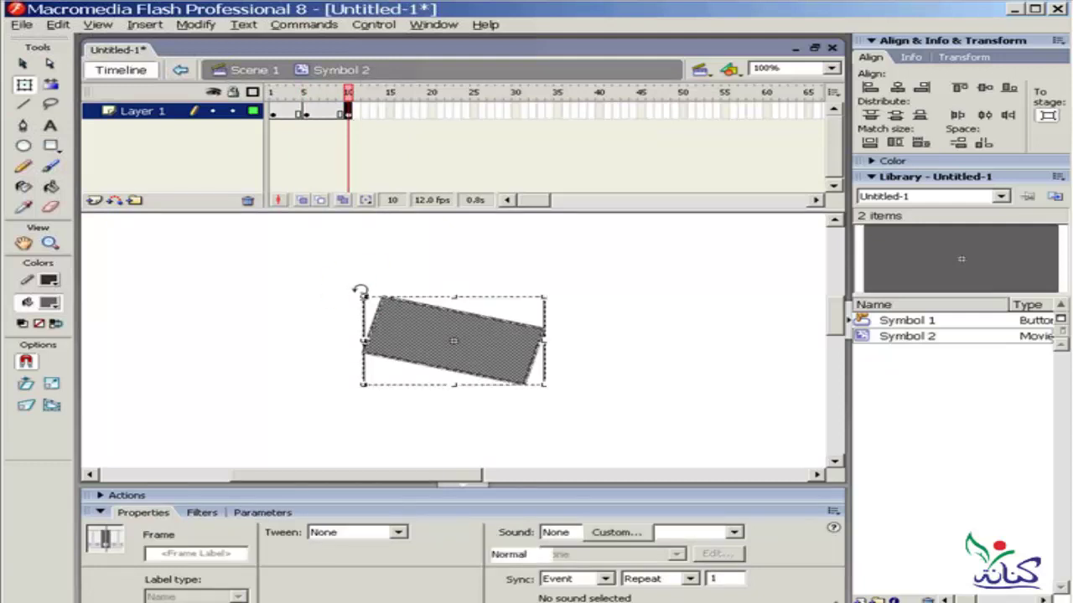
left_click_drag(364, 285, 355, 333)
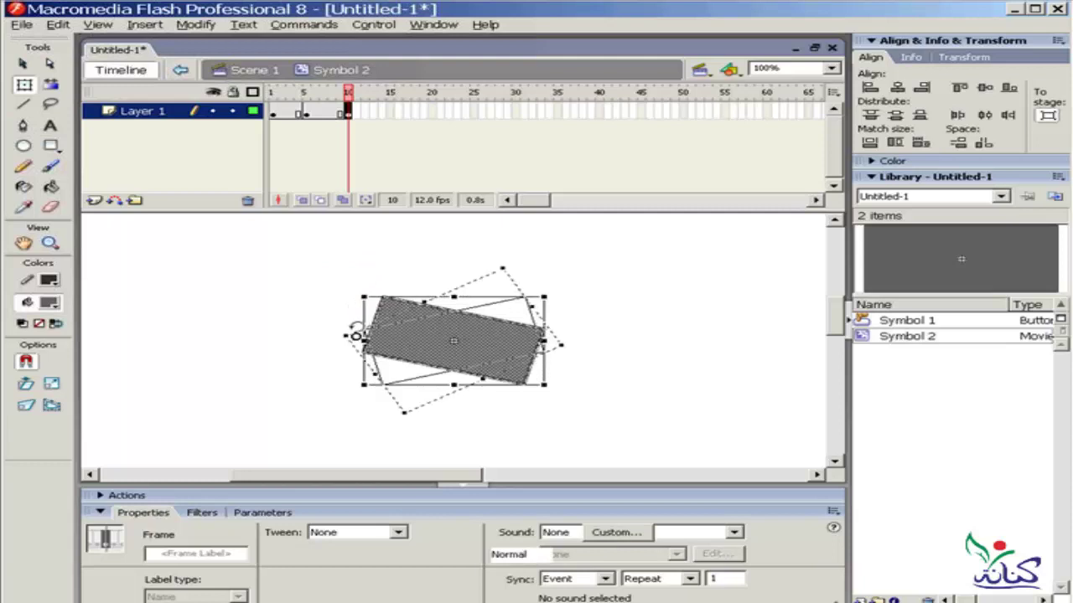
left_click_drag(355, 333, 354, 332)
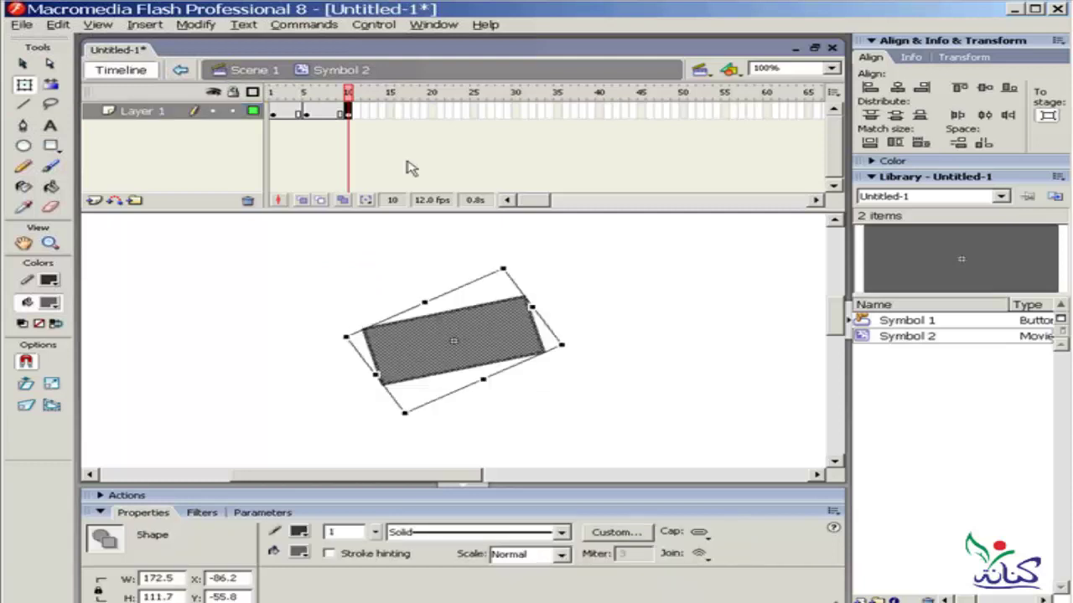
Step: Add a keyframe at frame 15 with the rectangle turned back to level
left_click(391, 113)
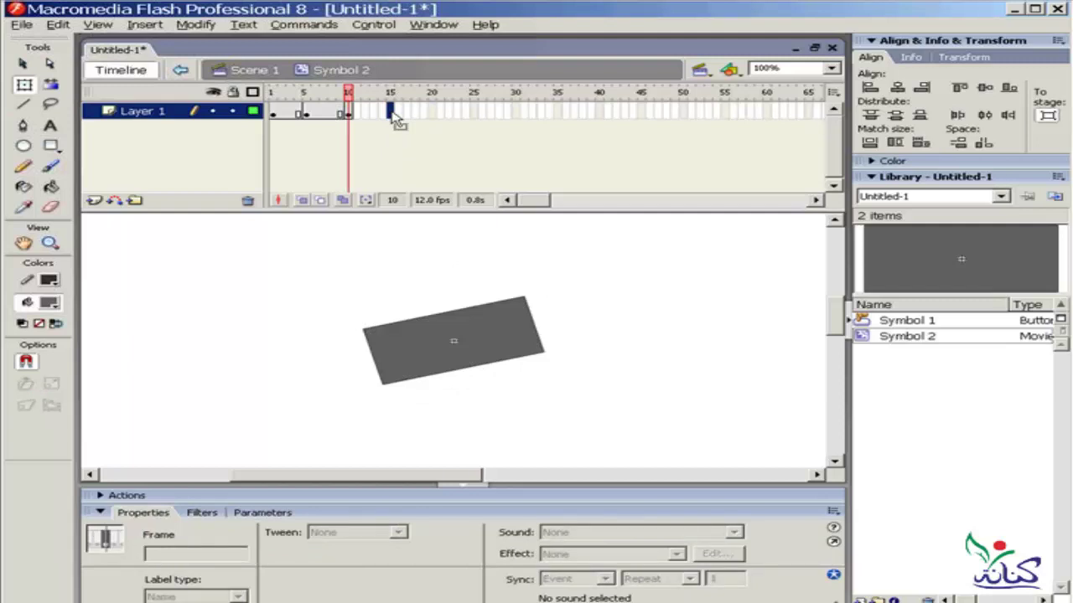
key("F6")
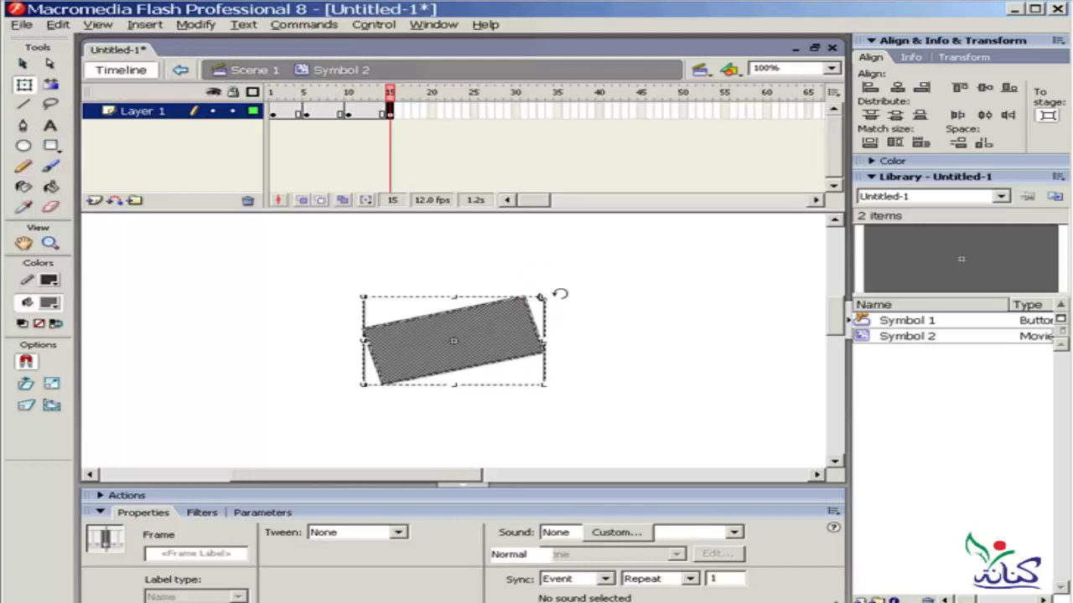
left_click_drag(554, 293, 560, 305)
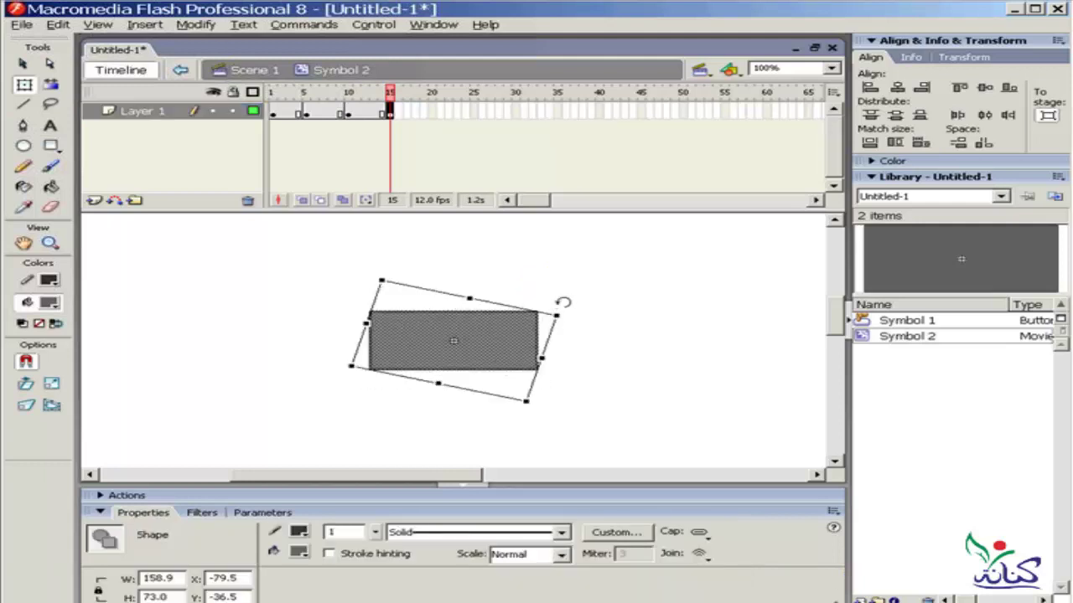
key("ctrl+z")
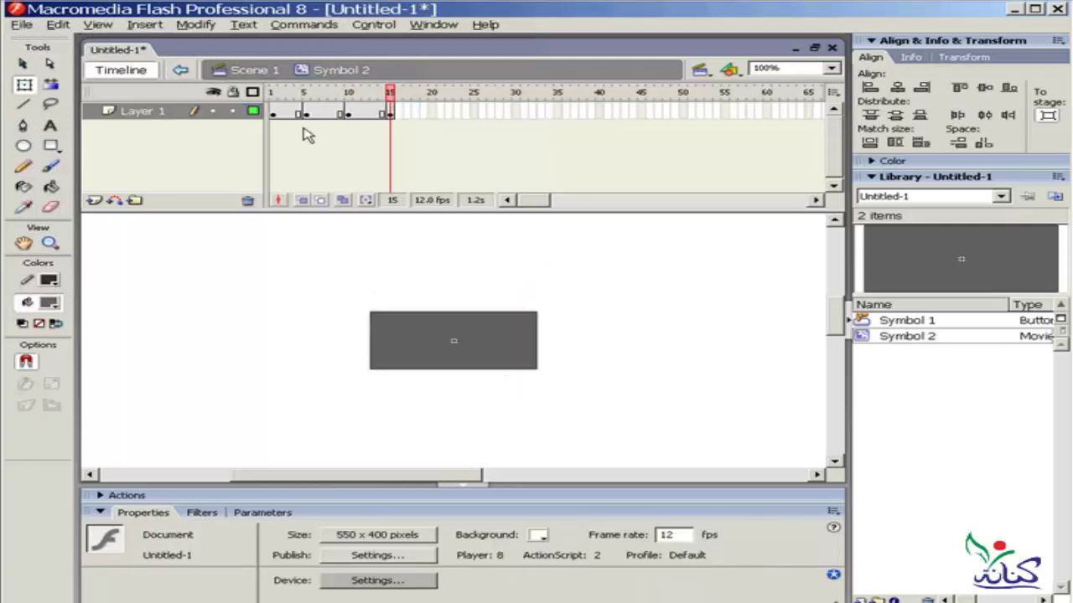
Step: Review the rectangle on keyframes 1, 5, 10 and 15
left_click(273, 112)
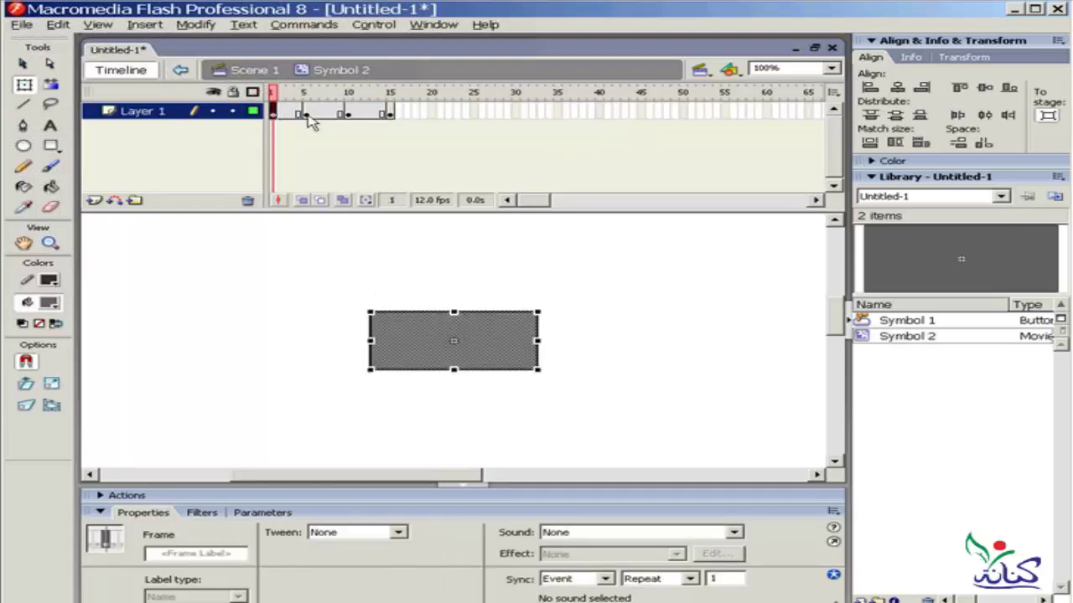
left_click(307, 114)
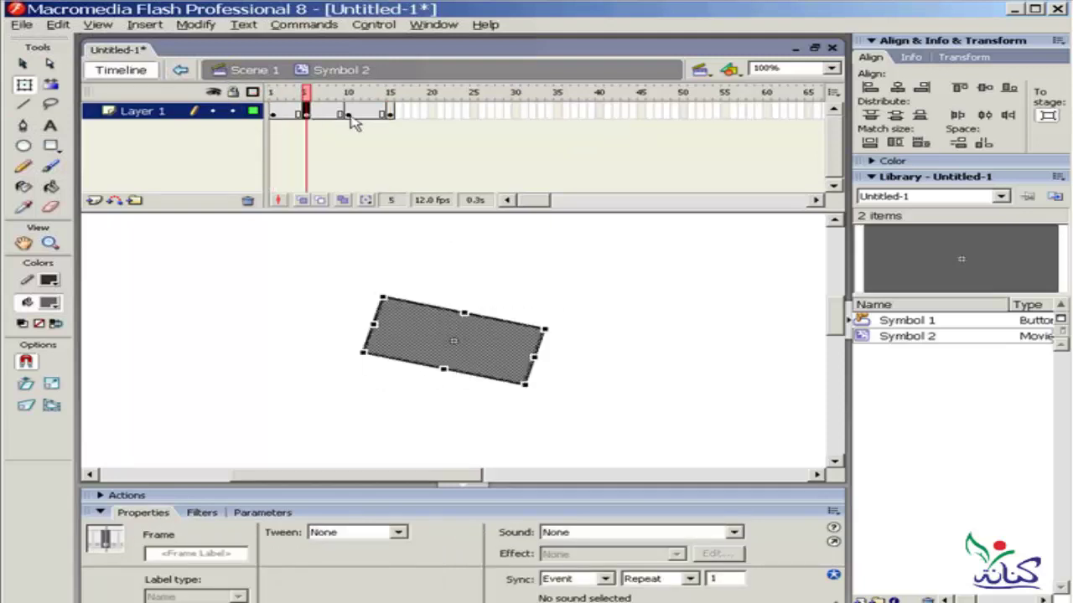
left_click(349, 114)
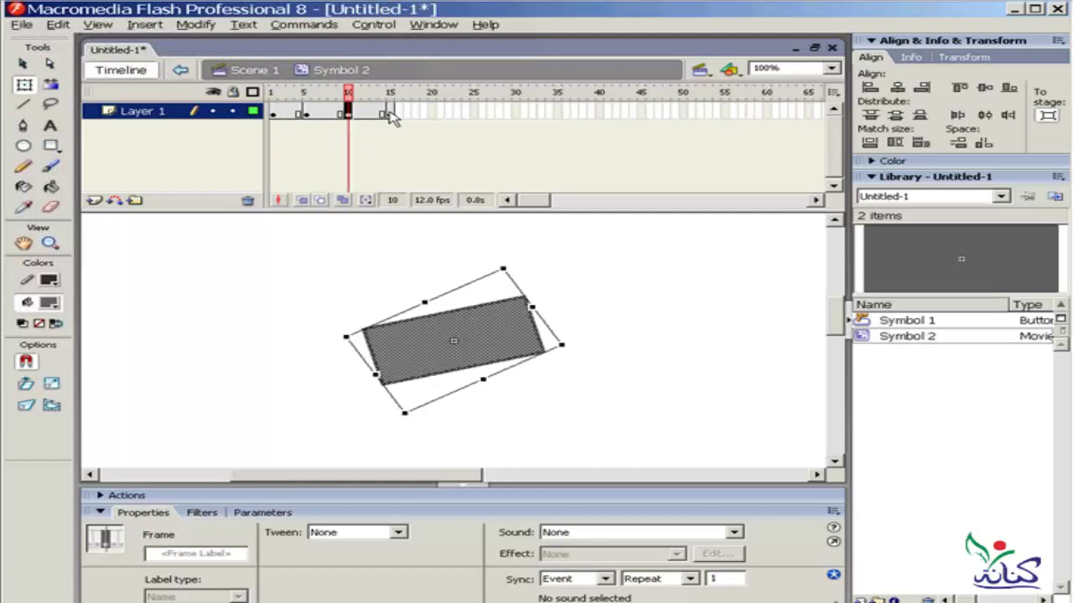
left_click(389, 114)
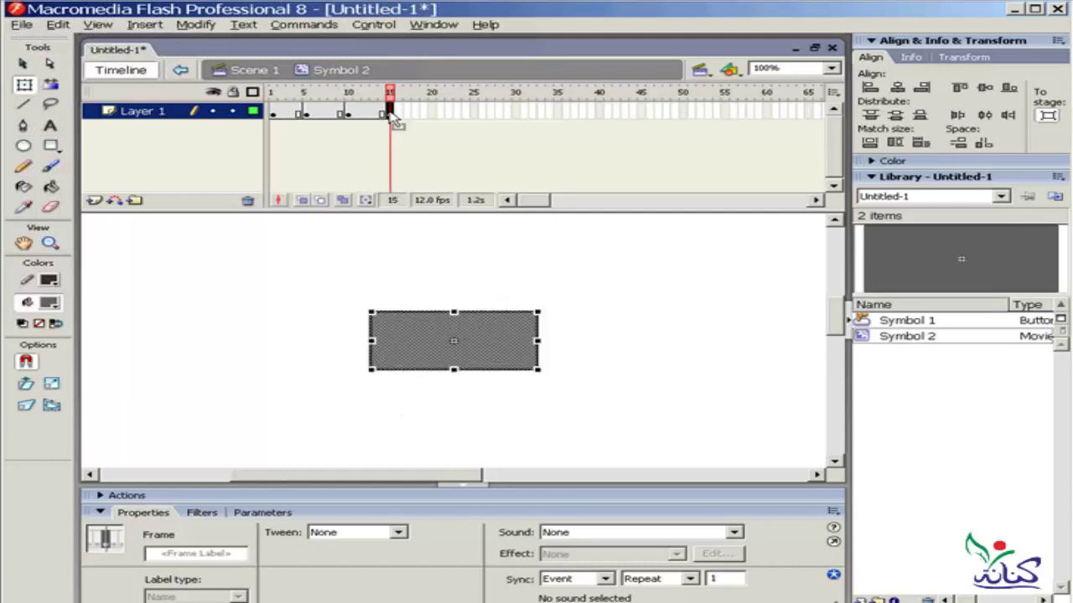
left_click(623, 296)
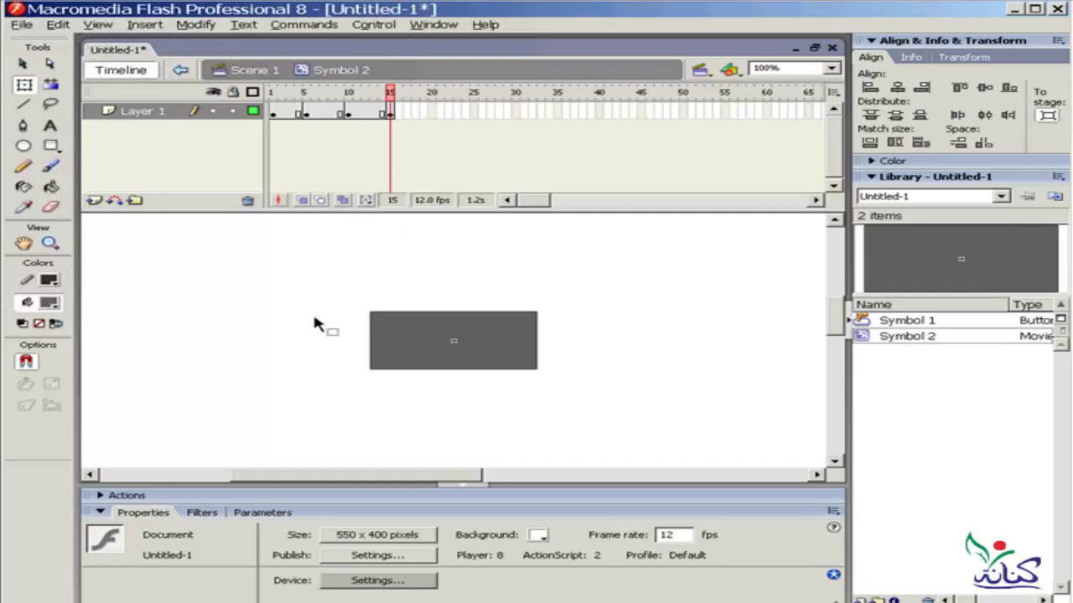
Step: Set Shape tweens on keyframes 1, 5 and 10 so the rotation animates through frame 15
left_click(273, 114)
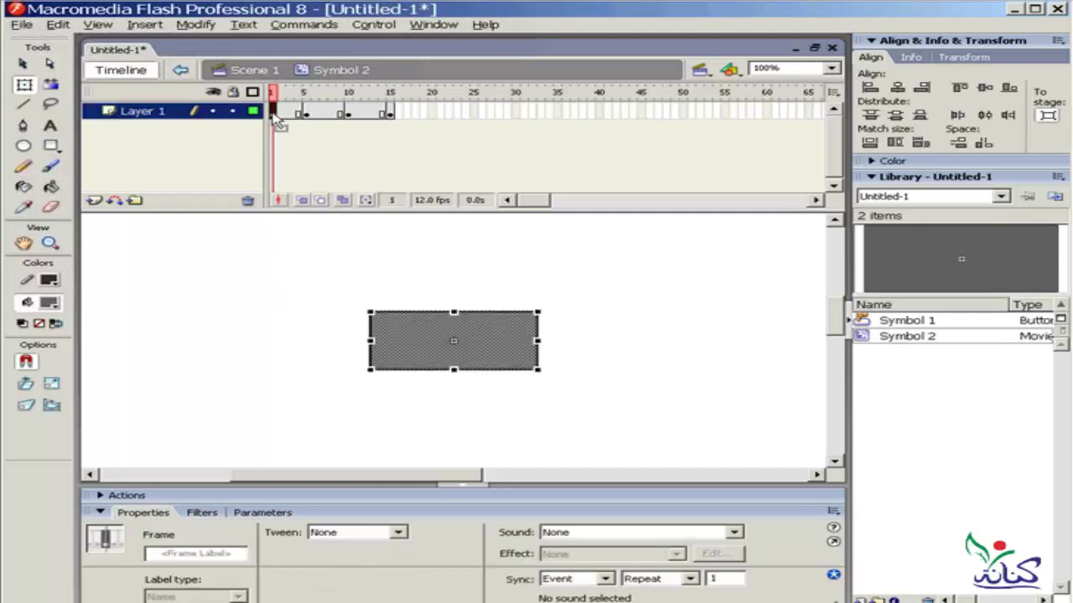
left_click(398, 534)
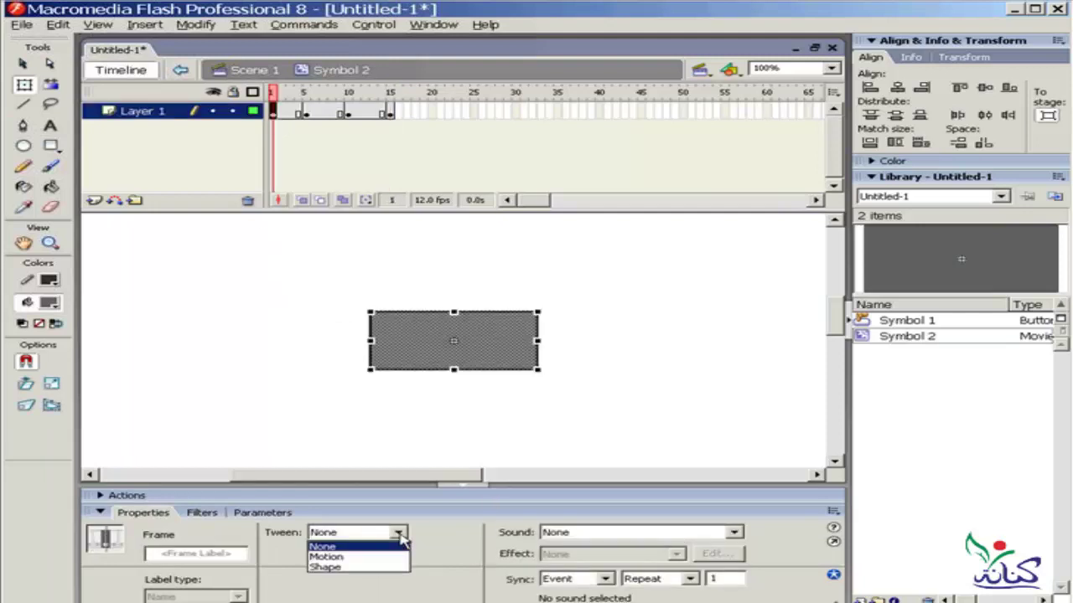
left_click(383, 568)
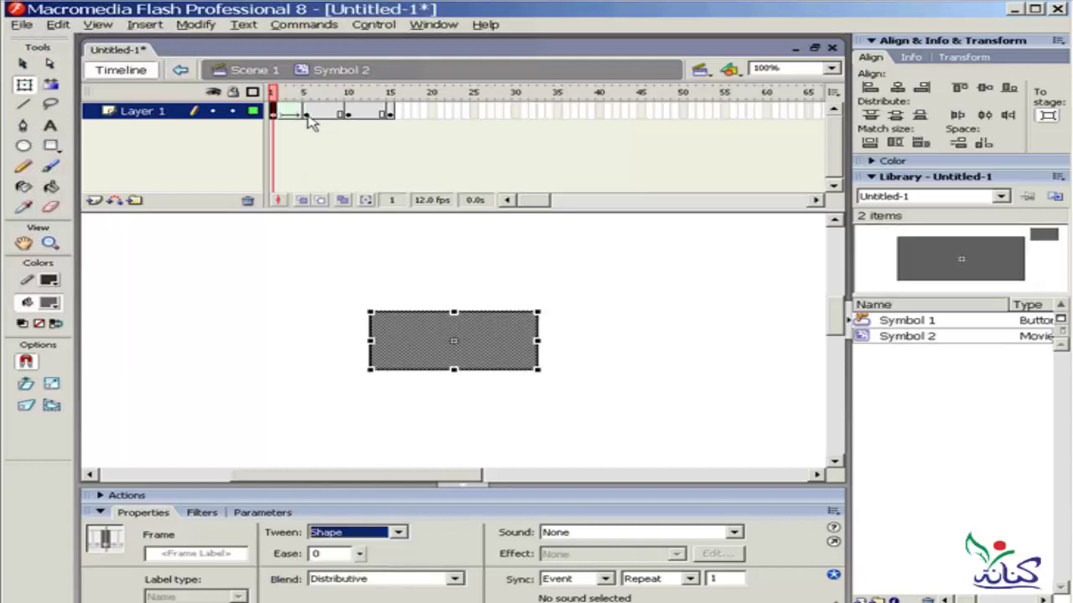
left_click(306, 113)
left_click(399, 536)
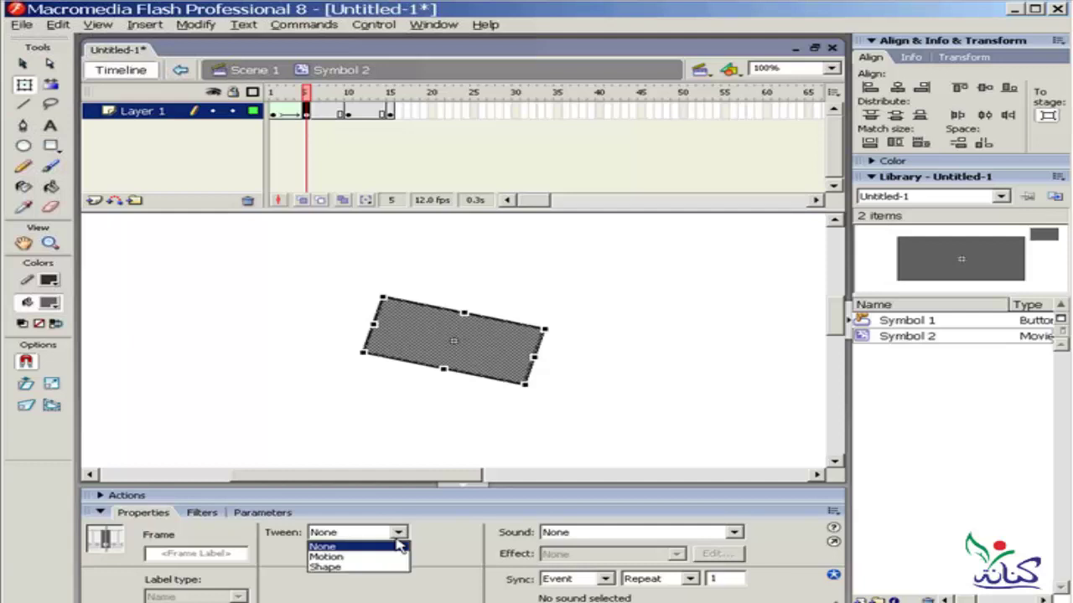
left_click(383, 568)
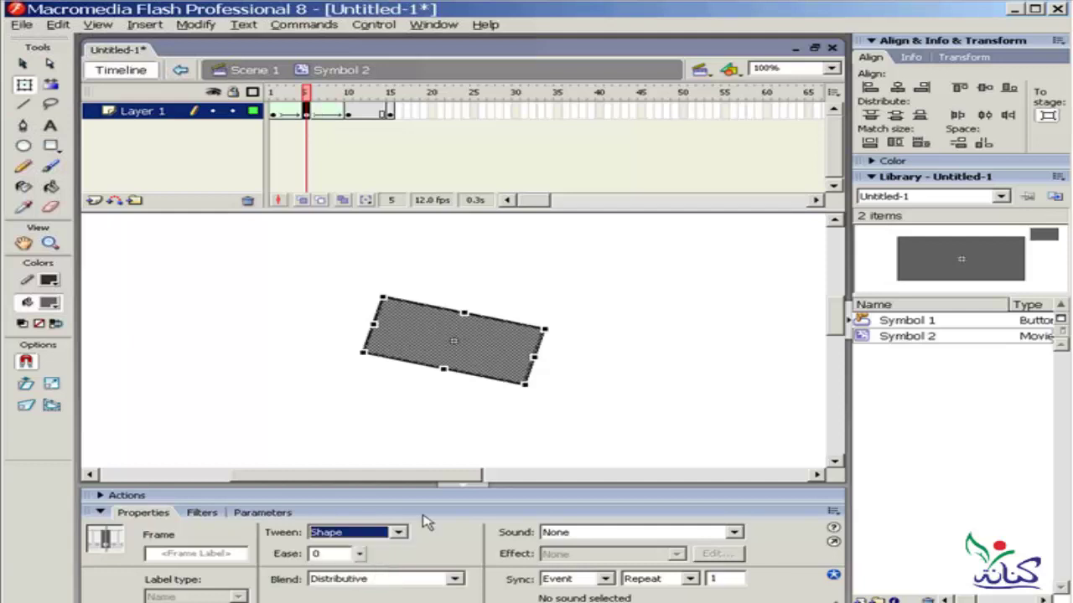
left_click(348, 112)
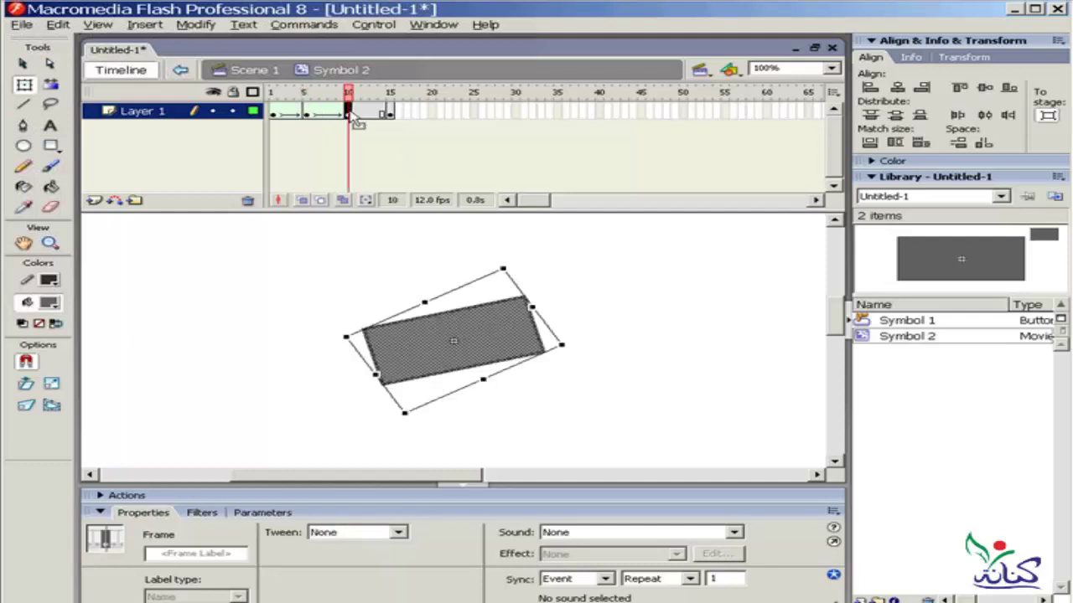
left_click(399, 533)
left_click(374, 568)
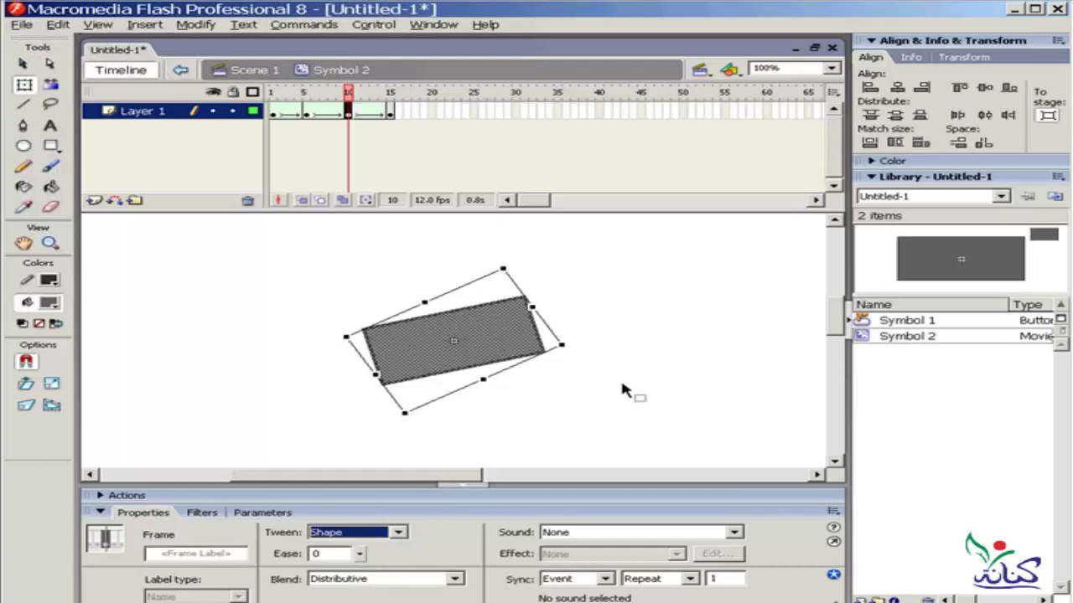
left_click(646, 350)
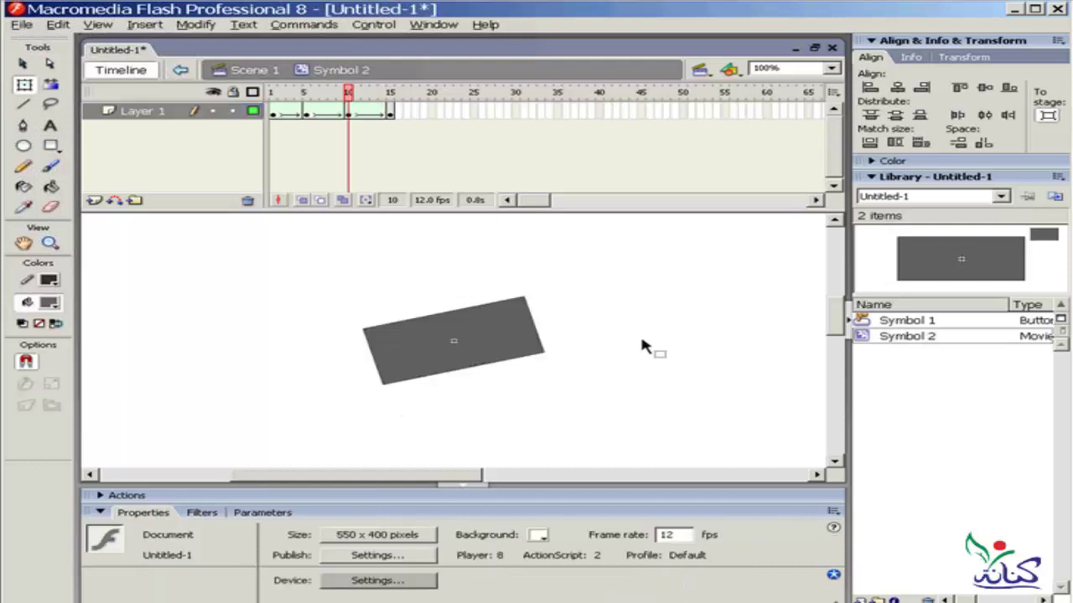
Step: Return to Scene 1 and test-play the movie with Ctrl+Enter
left_click(241, 74)
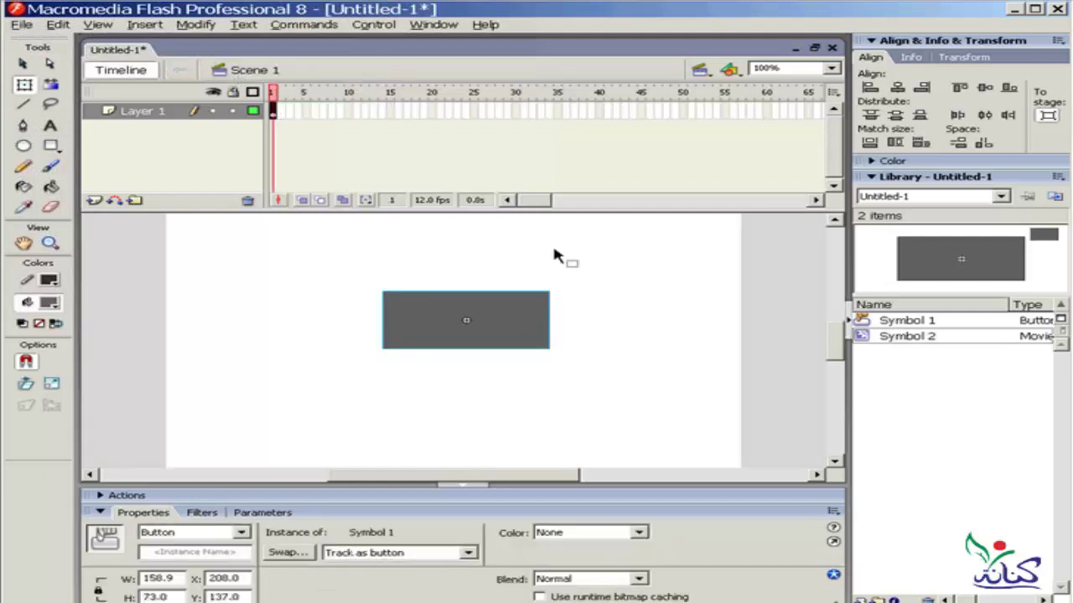
left_click(618, 289)
key("ctrl+Return")
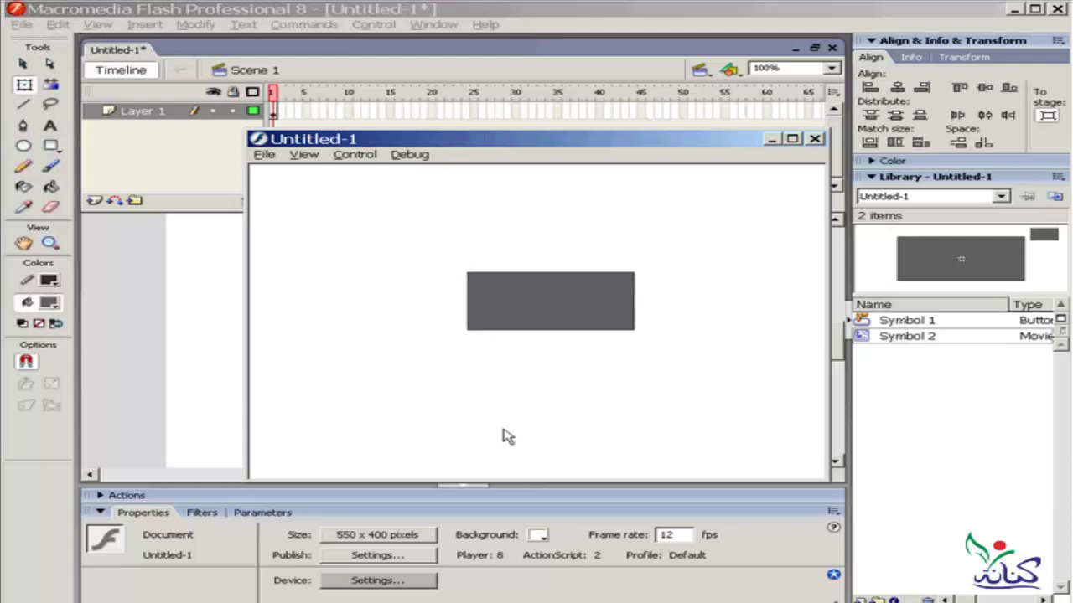
Step: Close the test window and reopen Symbol 1, confirming its Over frame holds Symbol 2
left_click(814, 138)
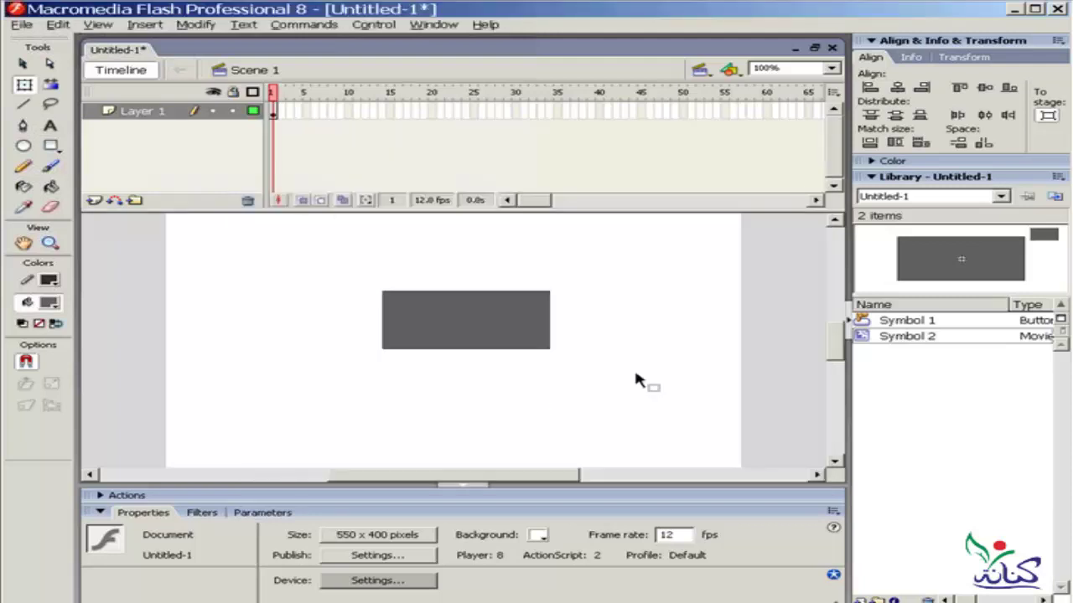
left_click(501, 318)
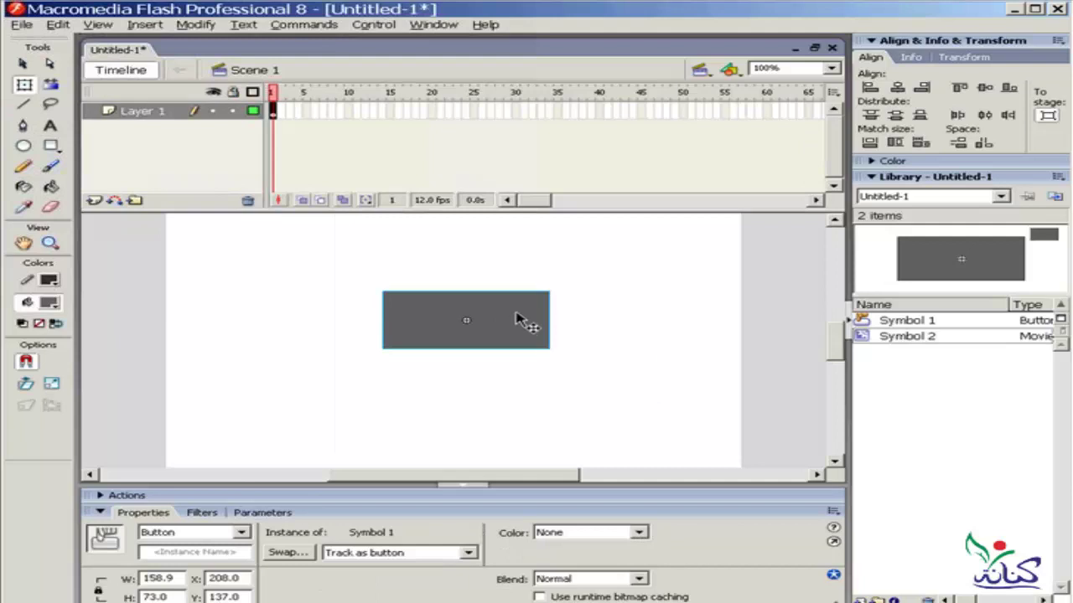
double_click(517, 319)
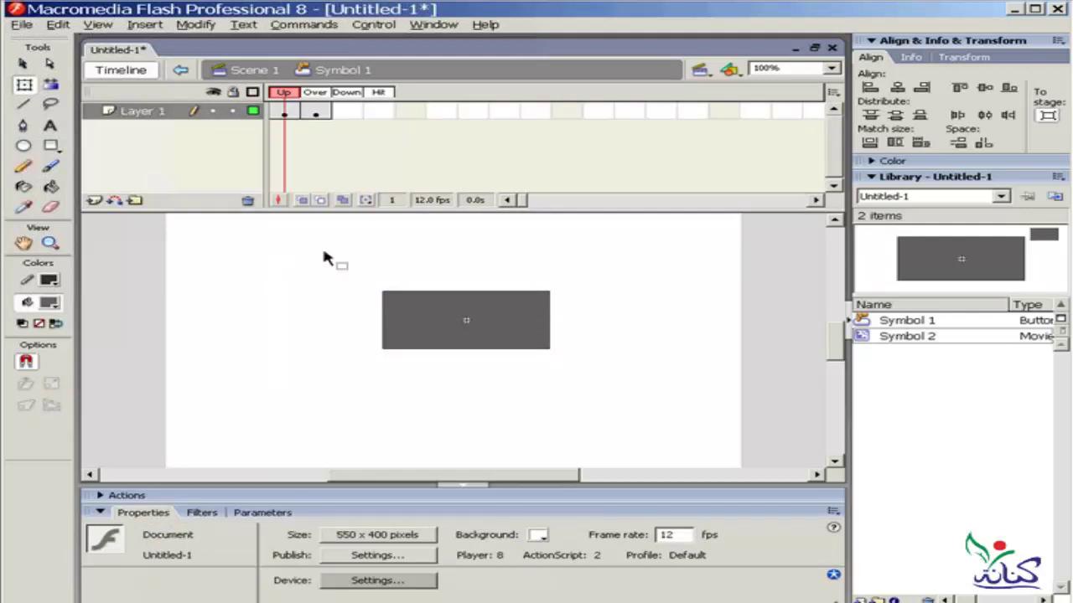
left_click(417, 320)
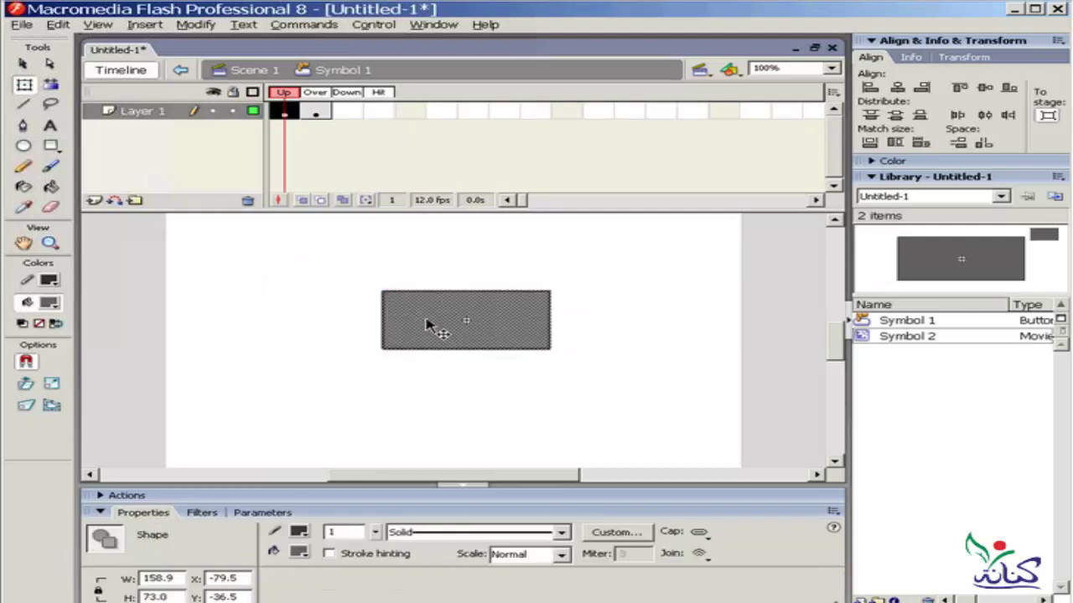
left_click(325, 112)
left_click(514, 330)
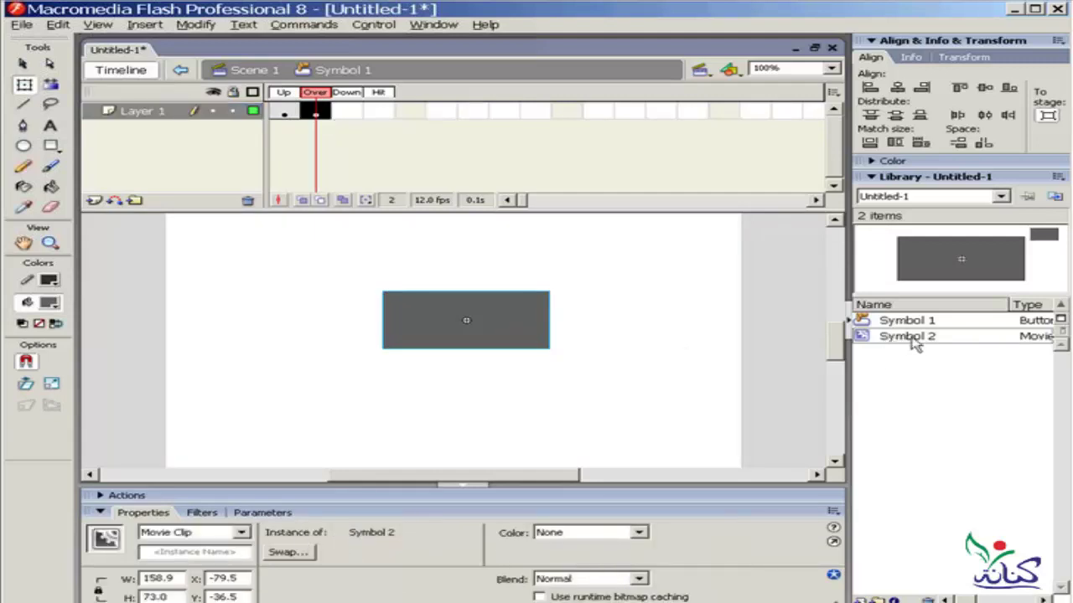
left_click(642, 266)
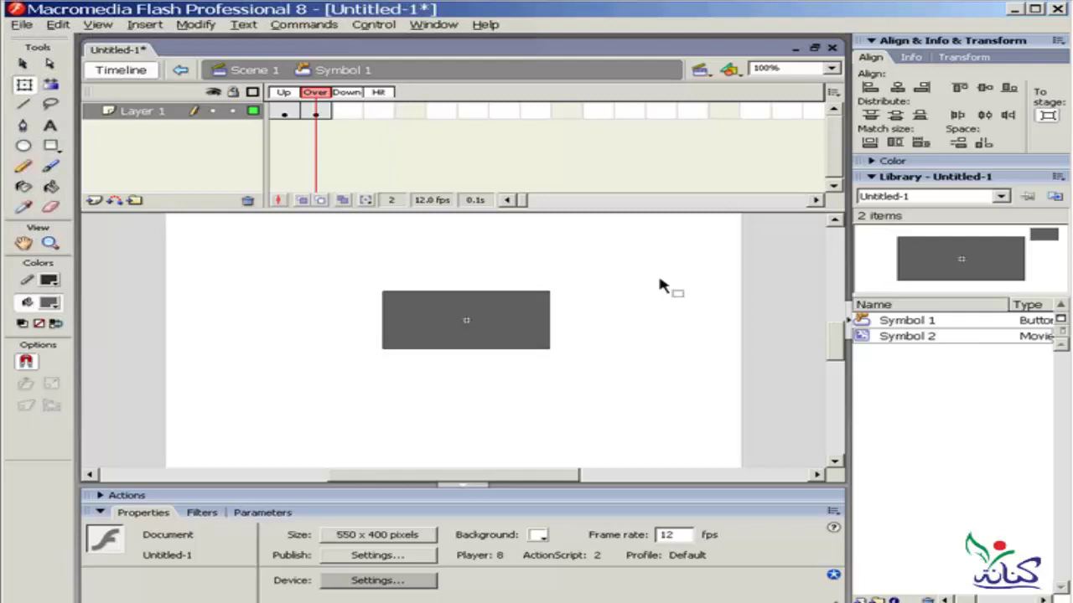
Step: Exit button editing back to Scene 1 and deselect the button
left_click(238, 74)
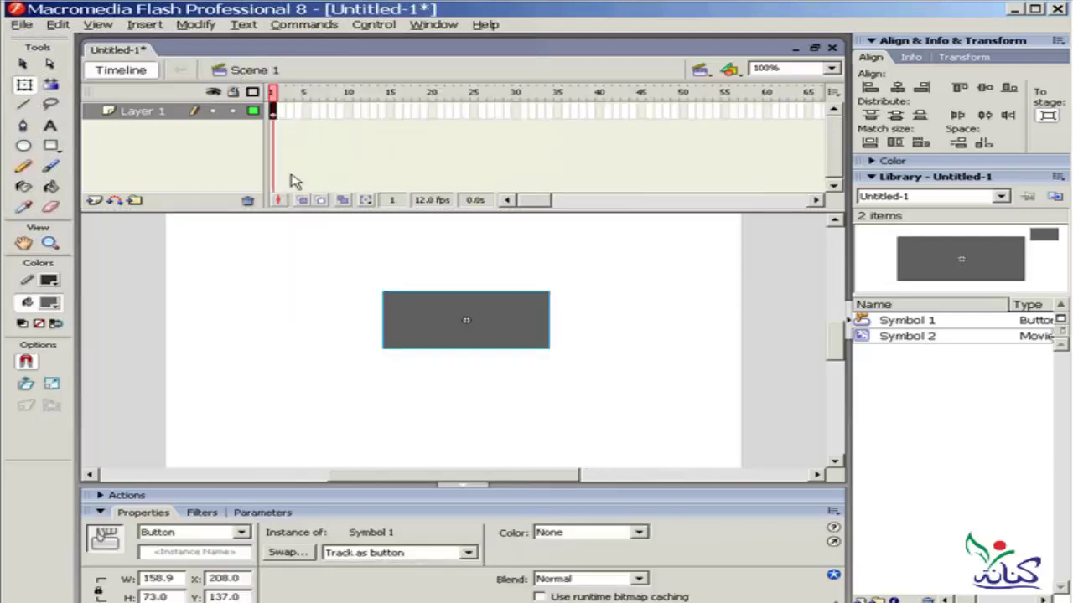
left_click(617, 262)
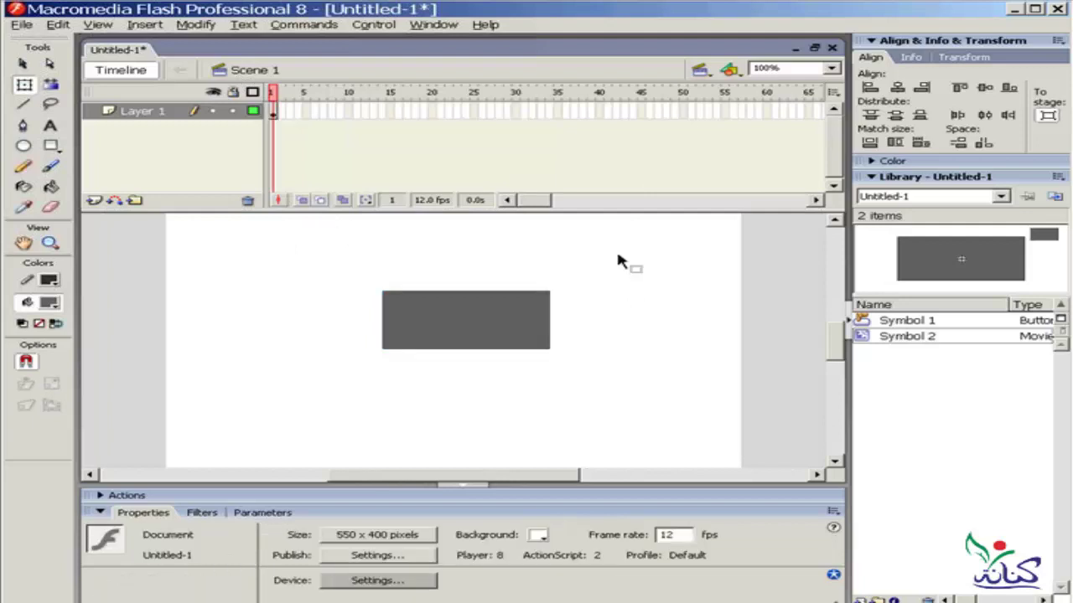